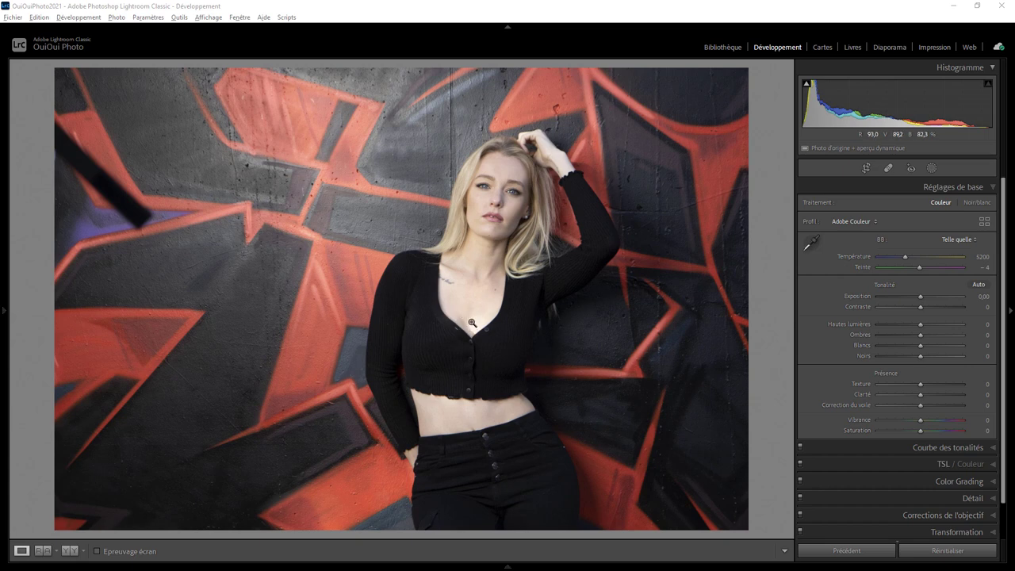
# - Zoom to 1:1 on the woman's face and back to the full view, twice
pyautogui.click(491, 196)
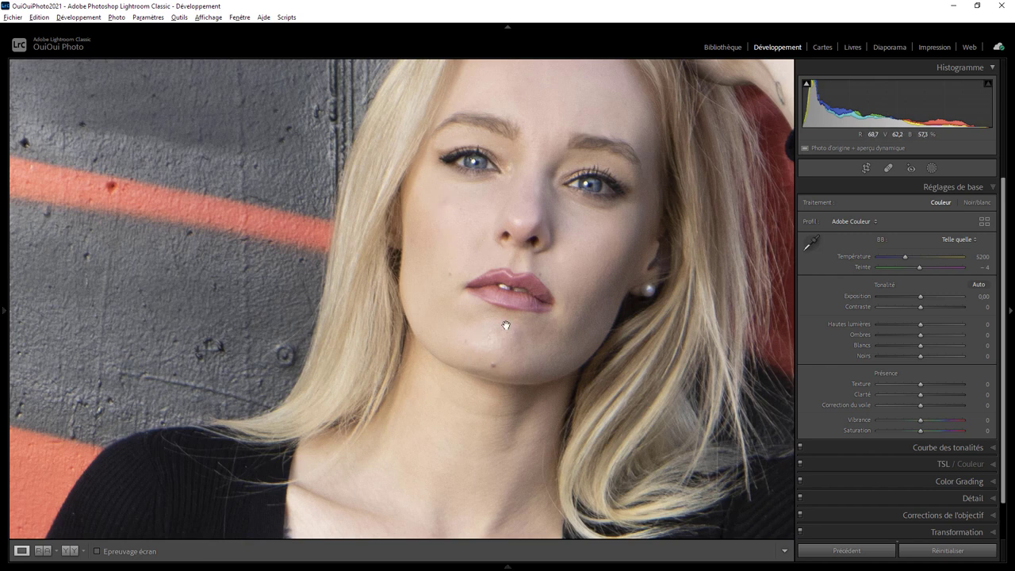
pyautogui.click(487, 241)
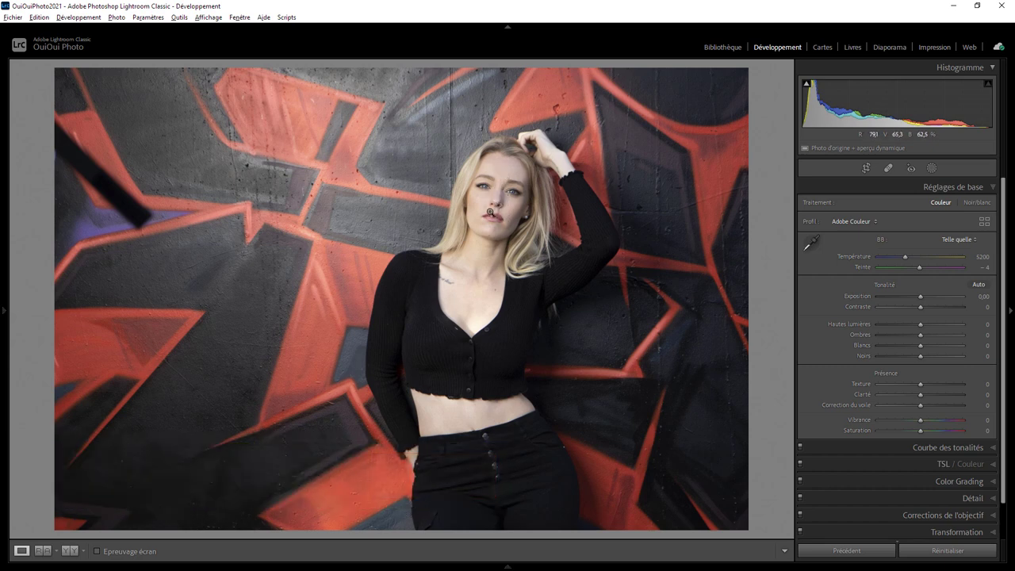
pyautogui.click(500, 216)
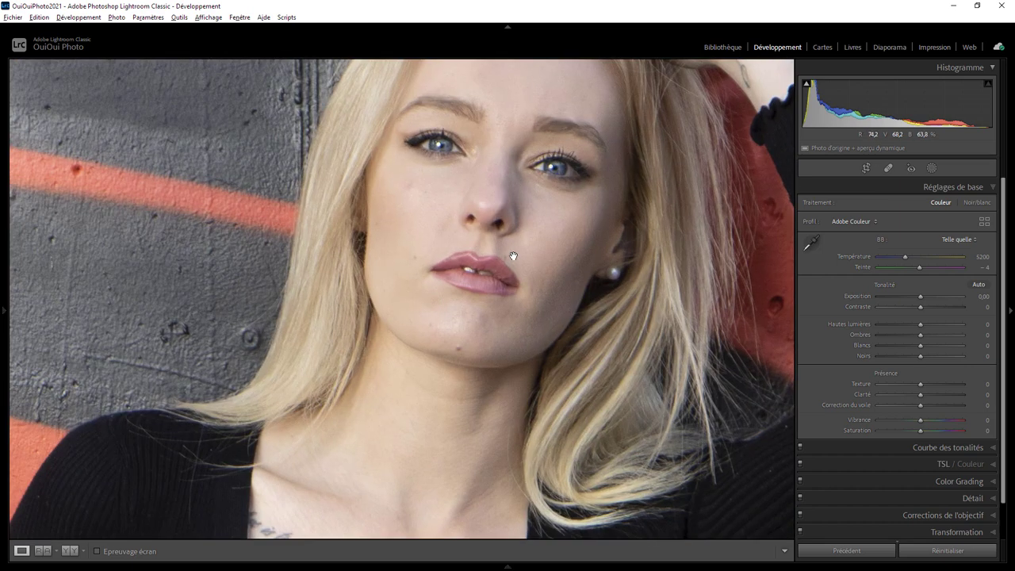
pyautogui.click(487, 204)
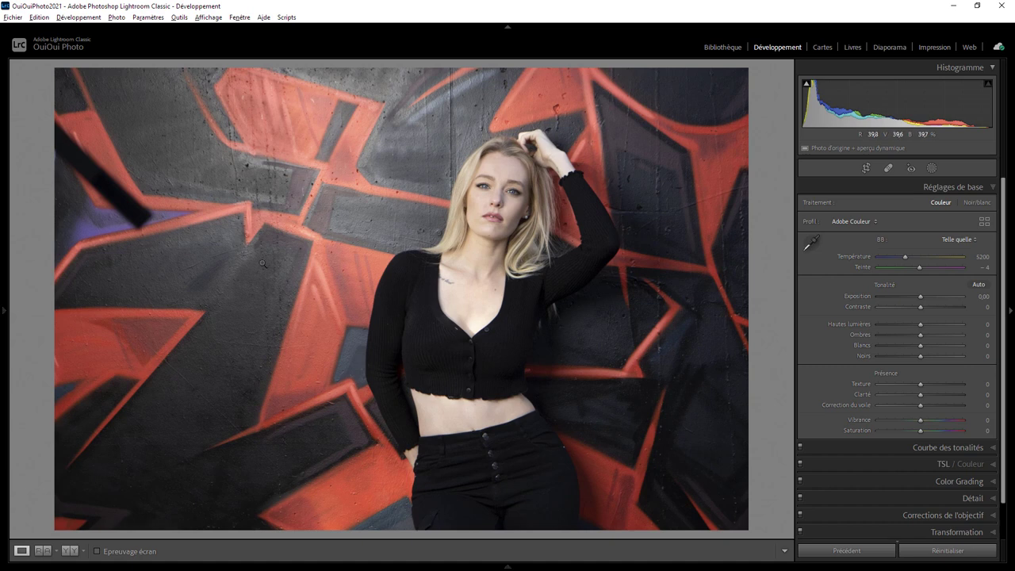
# - Draw a radial mask over the upper-left wall: exposure reset, Whites -58, Saturation 39, Dehaze 8
pyautogui.click(931, 169)
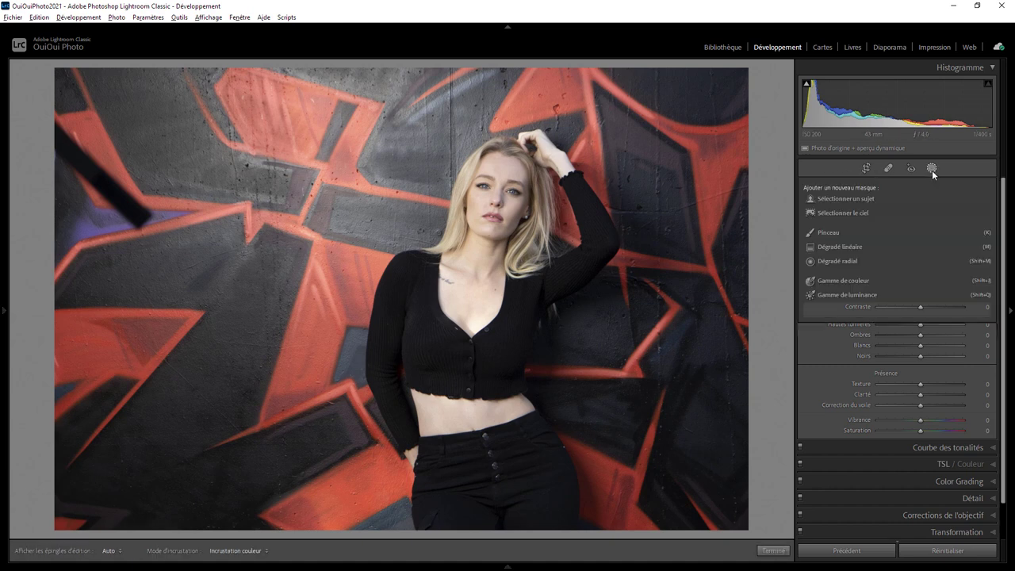
pyautogui.click(845, 259)
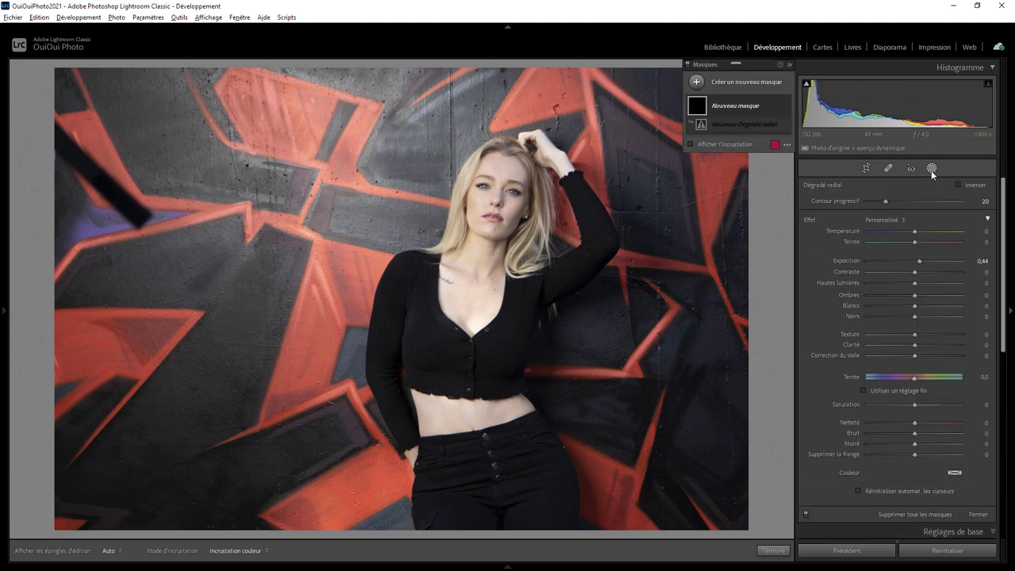
pyautogui.moveTo(311, 214); pyautogui.dragTo(591, 412)
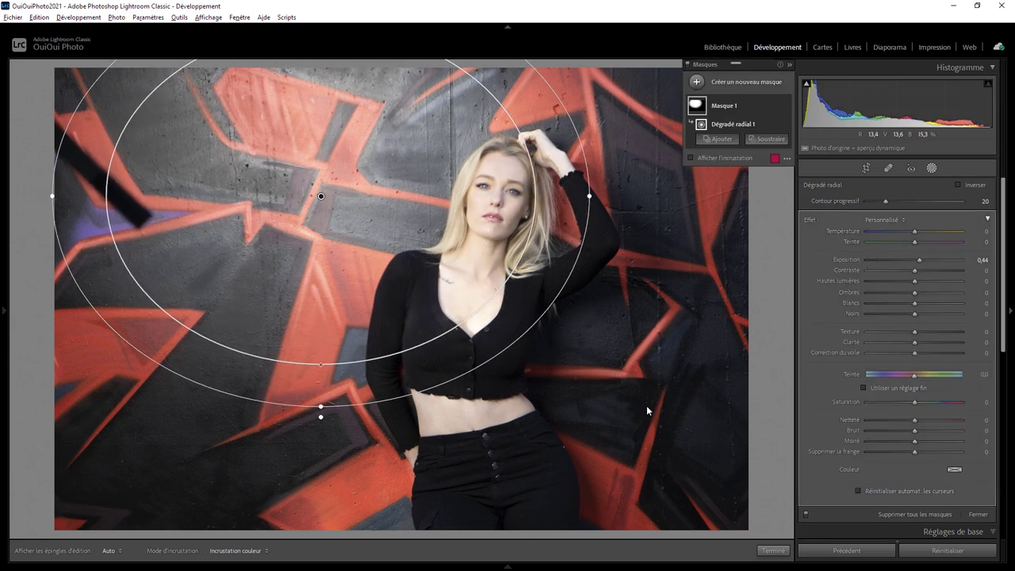
pyautogui.doubleClick(807, 219)
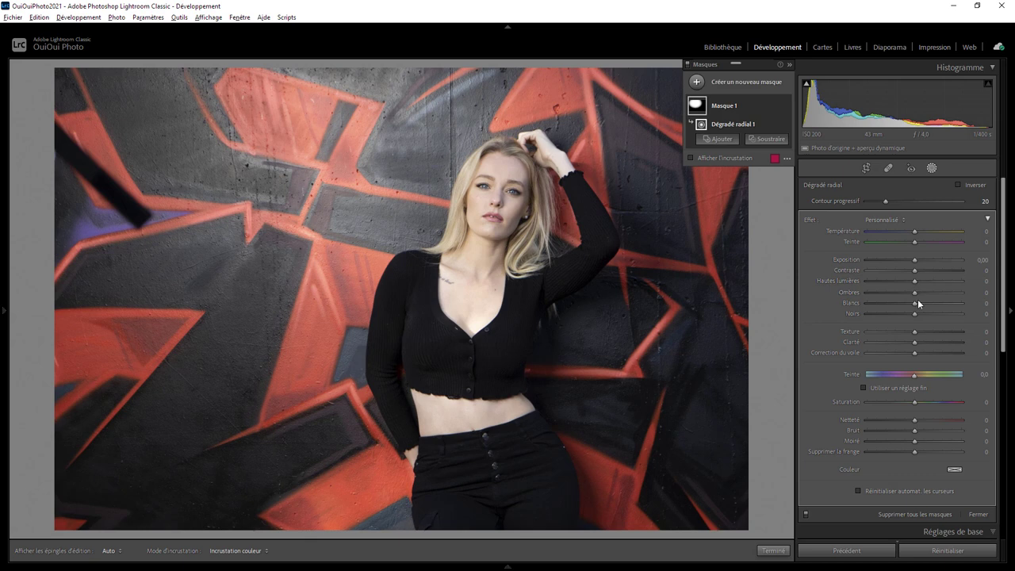
pyautogui.moveTo(914, 303); pyautogui.dragTo(885, 306)
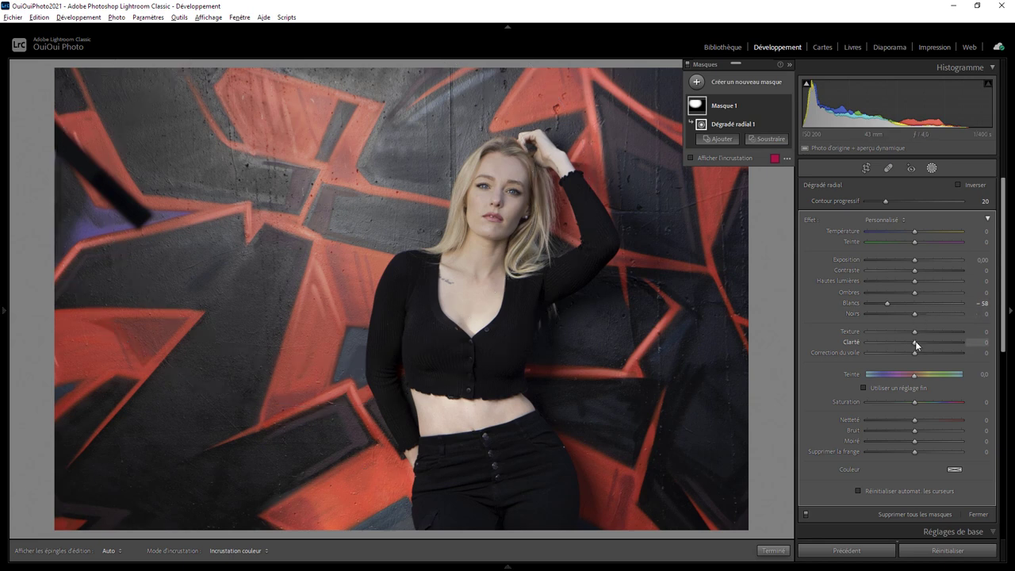
pyautogui.moveTo(918, 401); pyautogui.dragTo(934, 397)
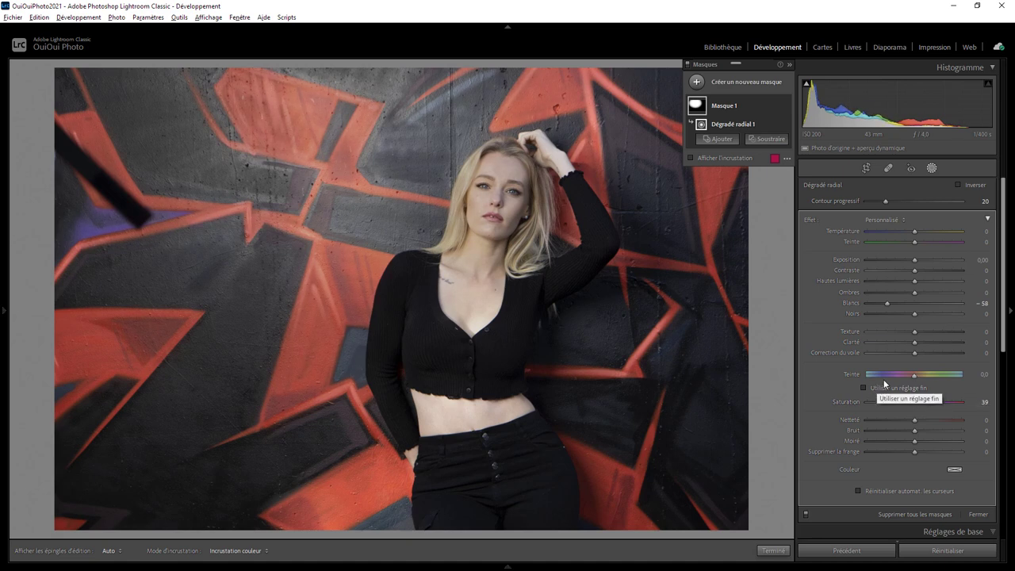
pyautogui.moveTo(914, 354); pyautogui.dragTo(919, 354)
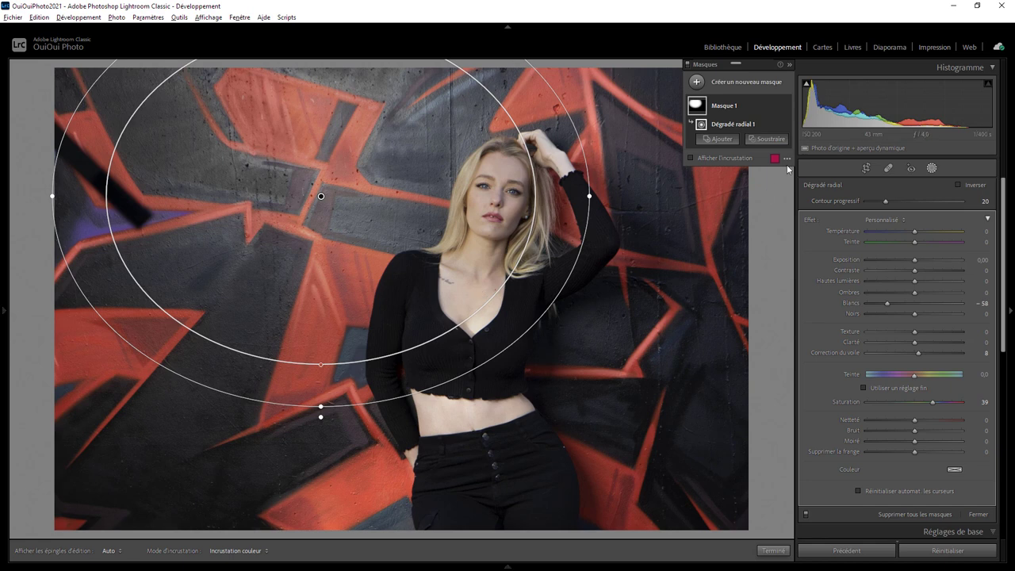
# - Subtract Select Subject from the radial wall mask so only the background changes
pyautogui.click(766, 139)
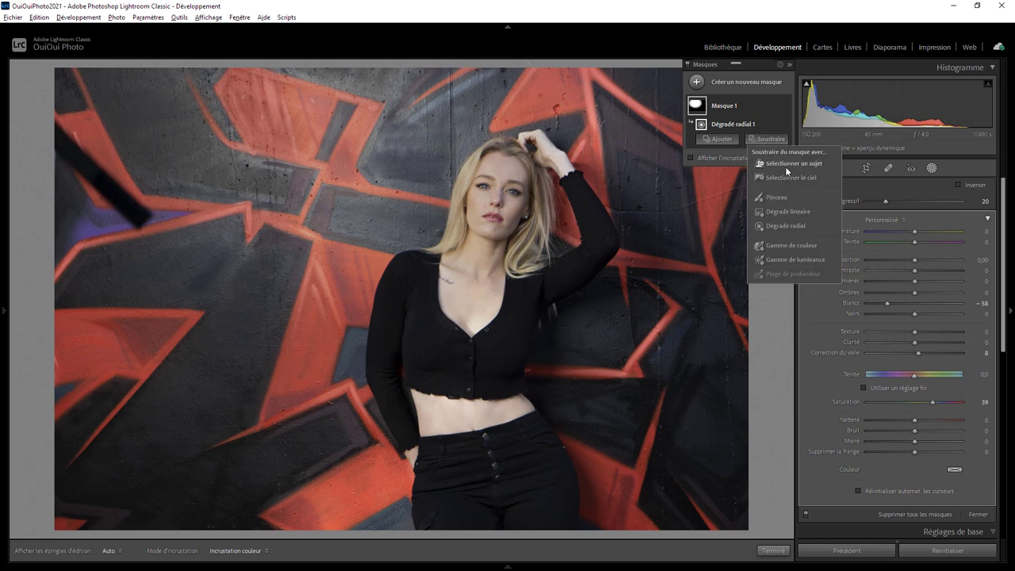
pyautogui.click(786, 164)
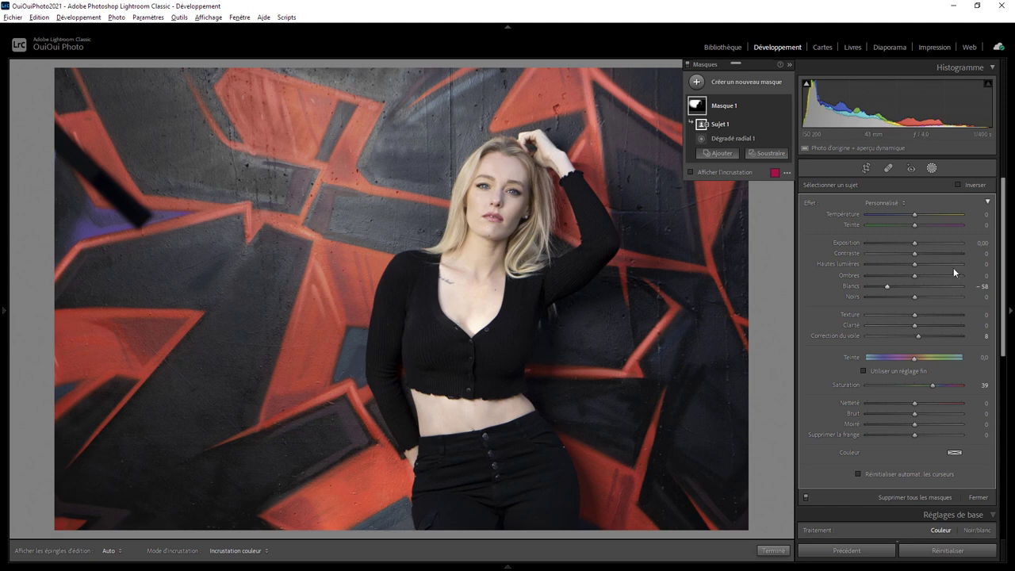
pyautogui.moveTo(1006, 261); pyautogui.dragTo(1008, 437)
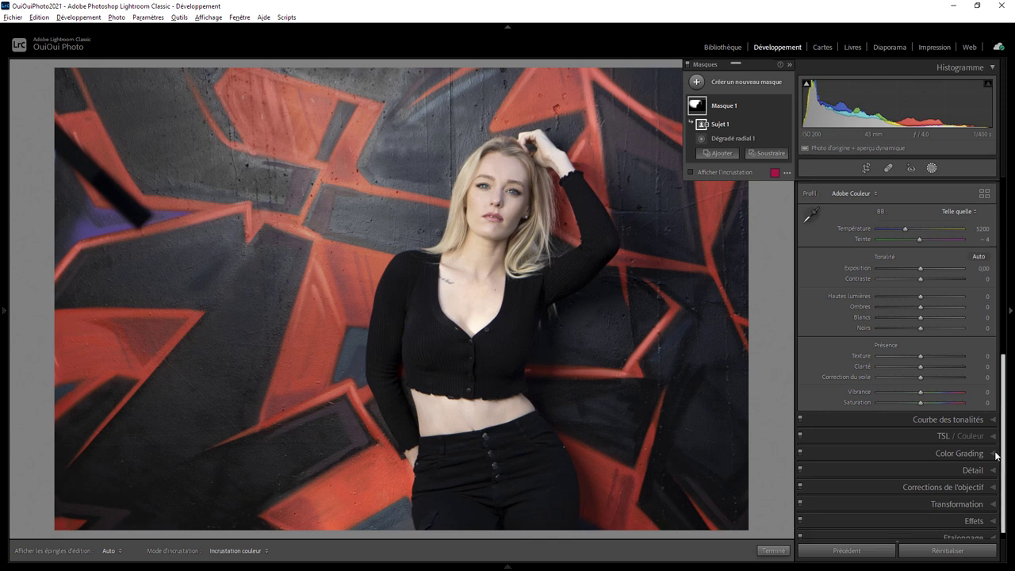
# - Grade the highlights with the peach swatch (hue 37, saturation 22) and close mask editing
pyautogui.click(994, 454)
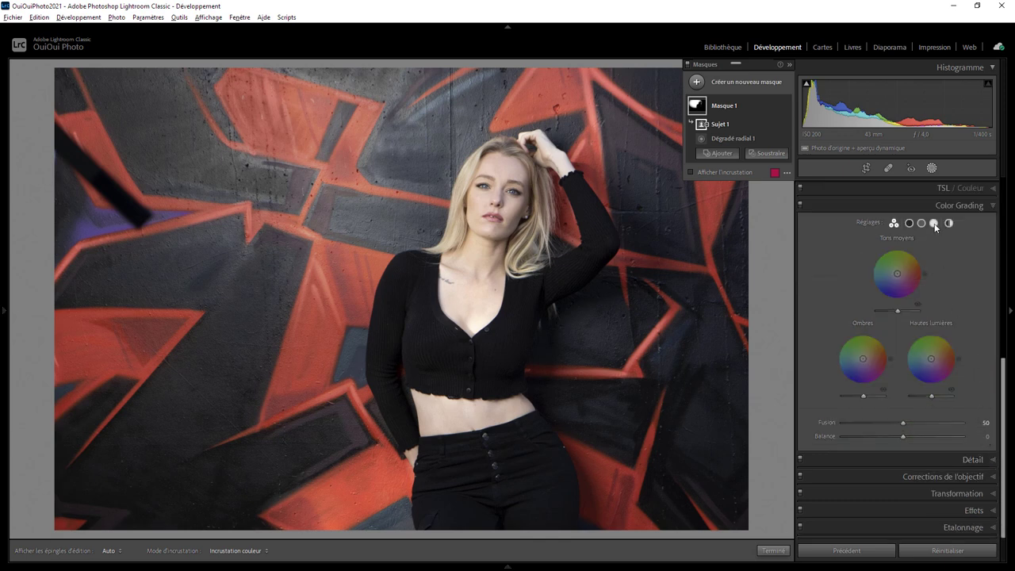
pyautogui.click(934, 224)
pyautogui.click(809, 352)
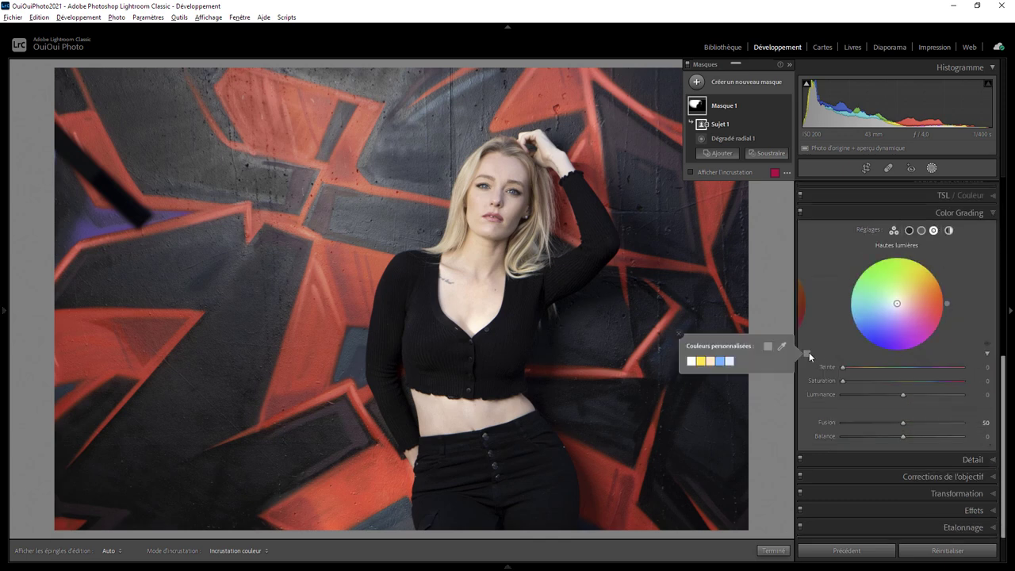
pyautogui.click(709, 360)
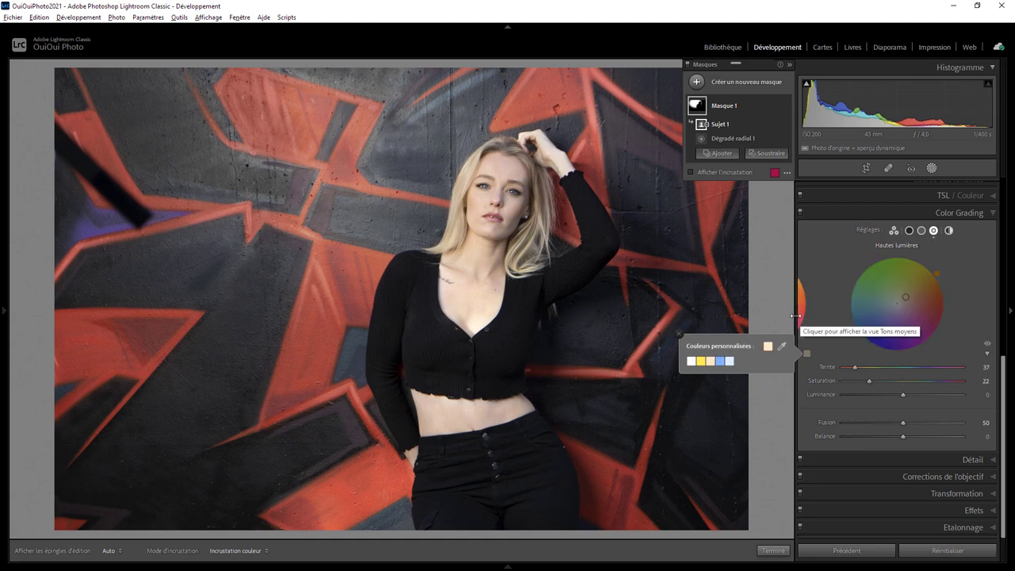
pyautogui.click(678, 333)
pyautogui.moveTo(321, 197)
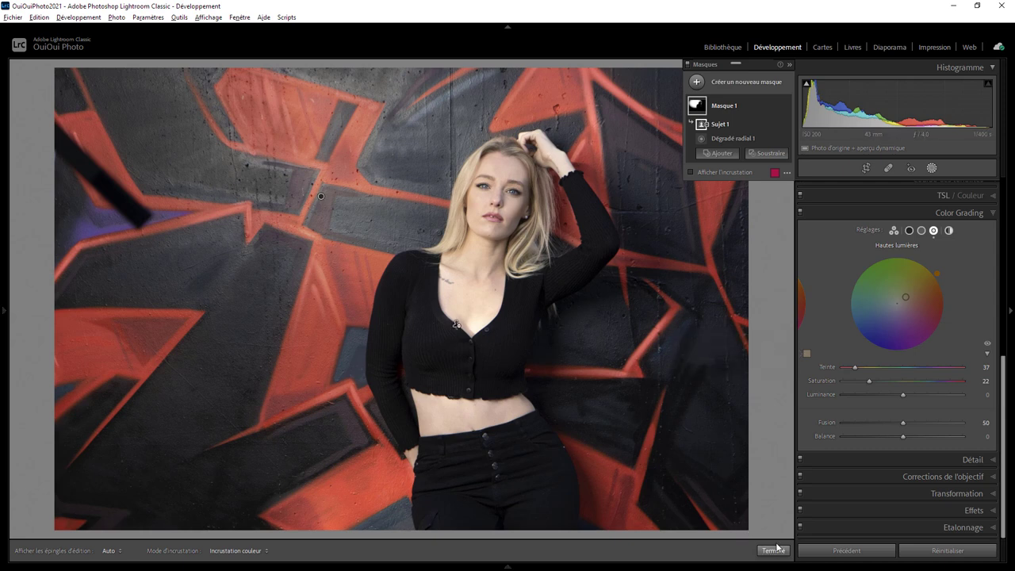
pyautogui.click(773, 550)
pyautogui.click(501, 208)
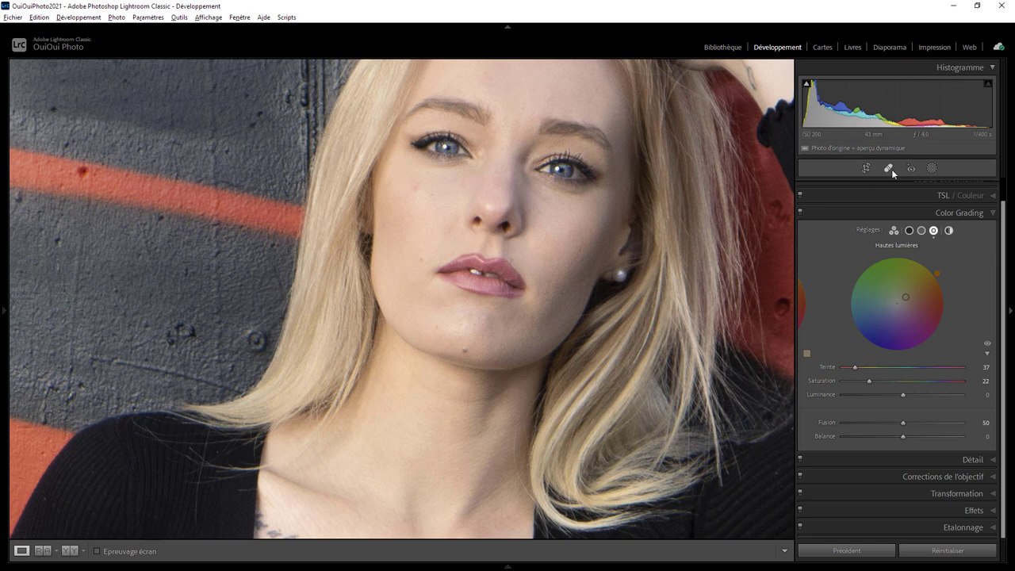
# - Create a new brush mask and paint it over the nose
pyautogui.click(930, 168)
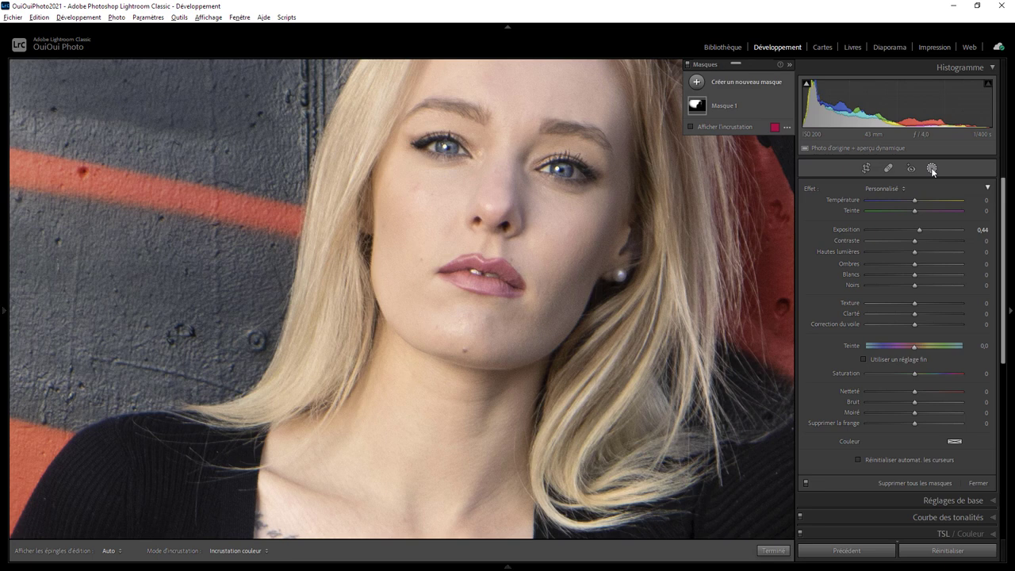
pyautogui.click(697, 81)
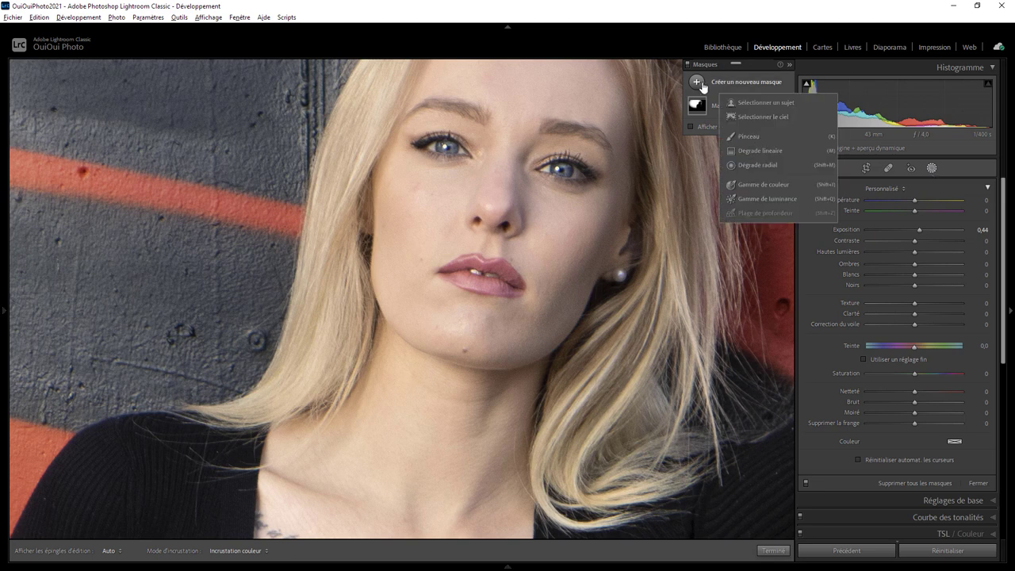
pyautogui.click(749, 136)
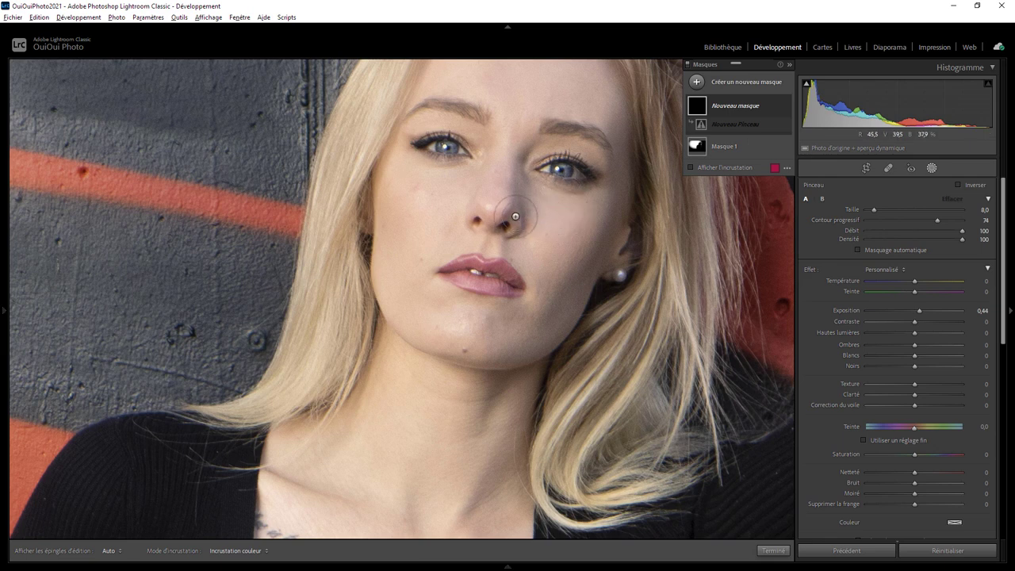
pyautogui.press('h')
pyautogui.moveTo(493, 185); pyautogui.dragTo(512, 222)
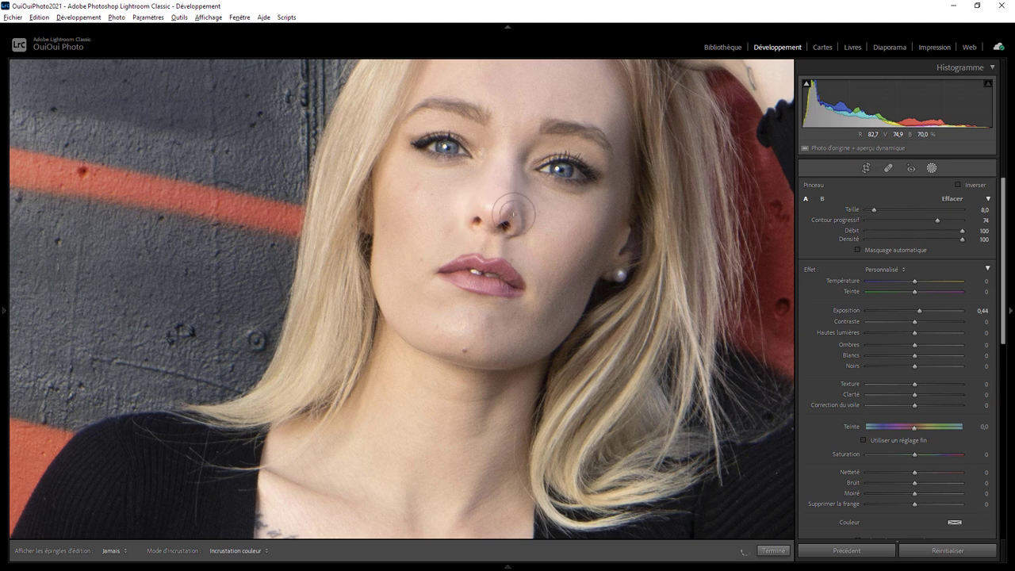
pyautogui.moveTo(512, 221); pyautogui.dragTo(510, 204)
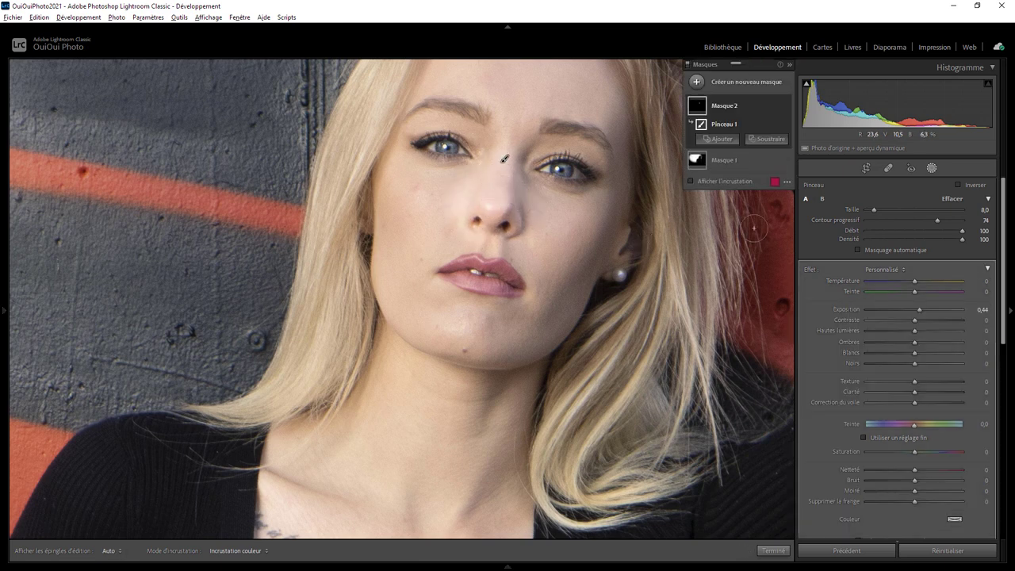
# - Reset the nose mask's exposure, set Saturation -59 and add a skin-tone tint (hue 24, saturation 45)
pyautogui.doubleClick(813, 268)
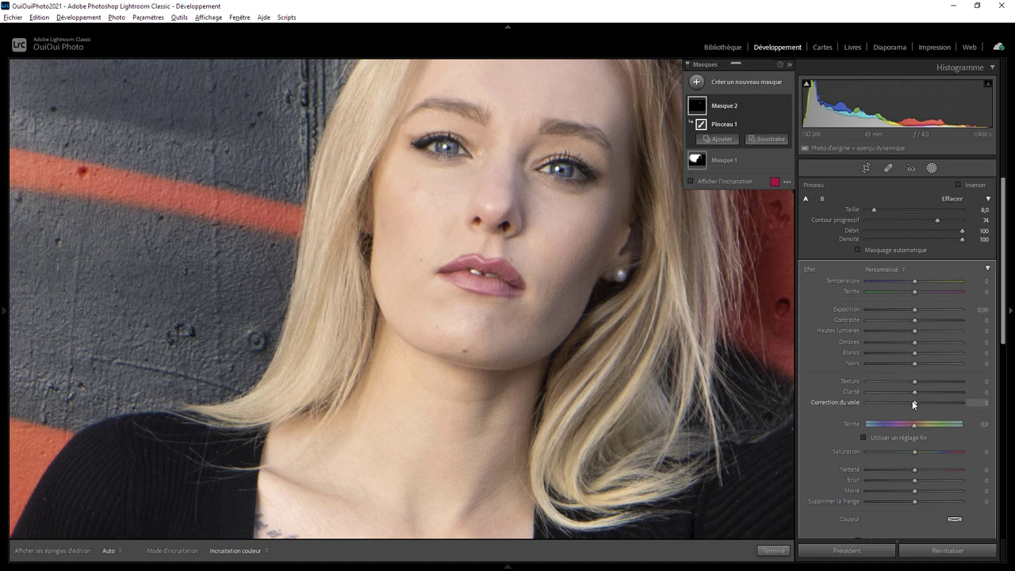
pyautogui.moveTo(915, 451); pyautogui.dragTo(887, 449)
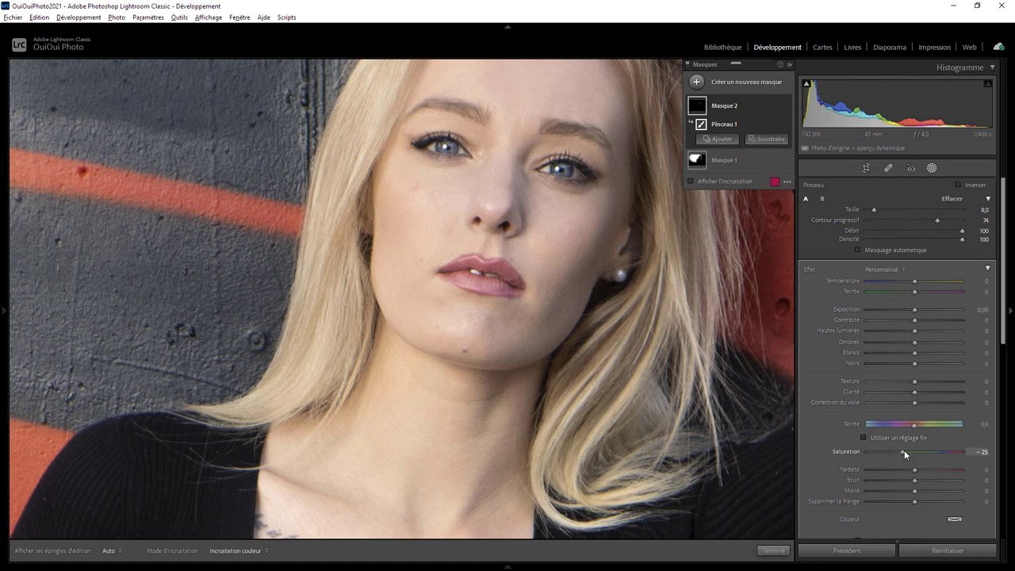
pyautogui.click(954, 521)
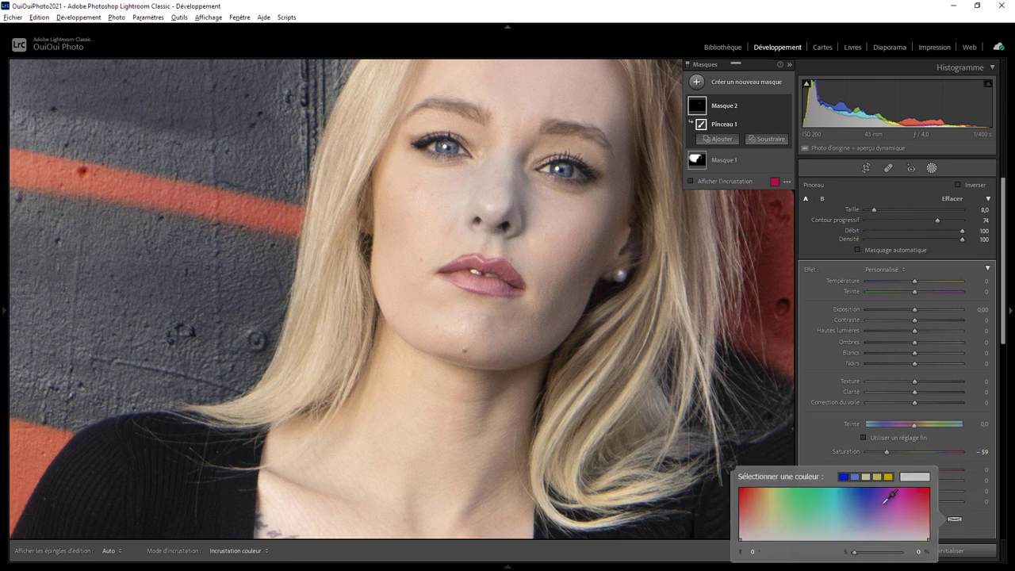
pyautogui.moveTo(858, 500)
pyautogui.mouseDown()
pyautogui.moveTo(575, 238)
pyautogui.moveTo(566, 245)
pyautogui.mouseUp()
pyautogui.moveTo(867, 556); pyautogui.dragTo(878, 558)
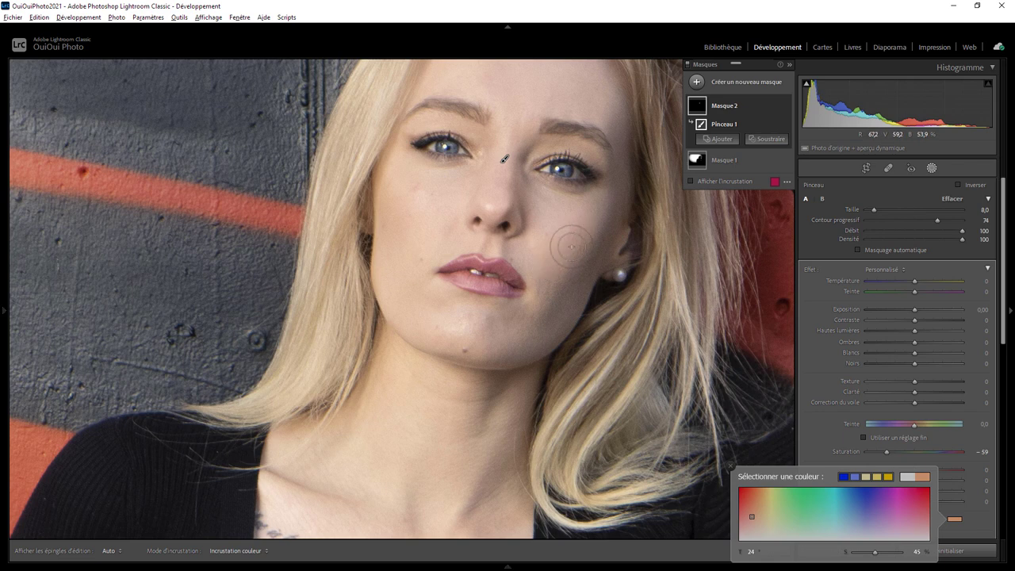
pyautogui.click(888, 168)
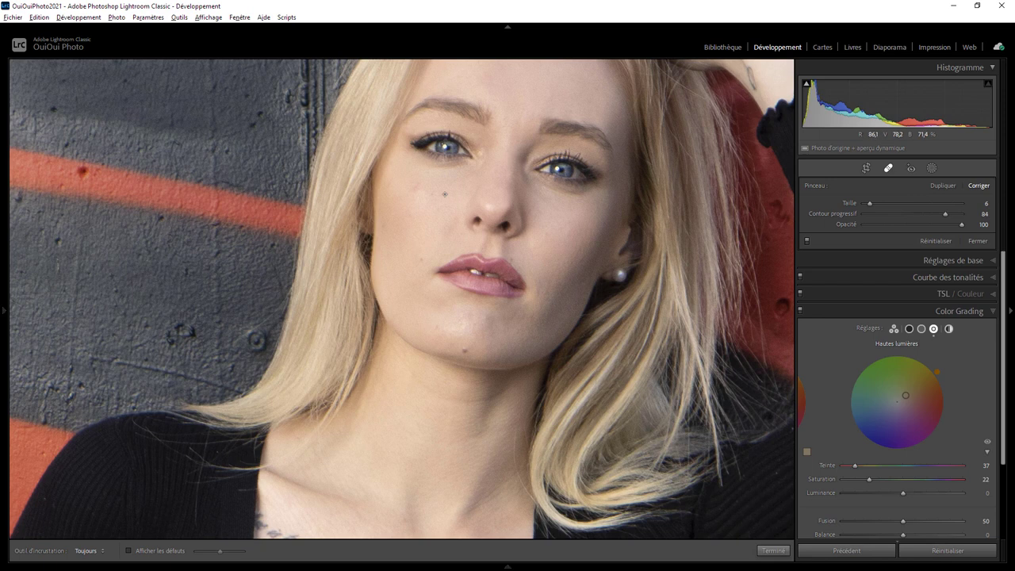
# - Heal the mole on the cheek, redoing the first attempt
pyautogui.scroll(5, 417, 189)
pyautogui.click(419, 185)
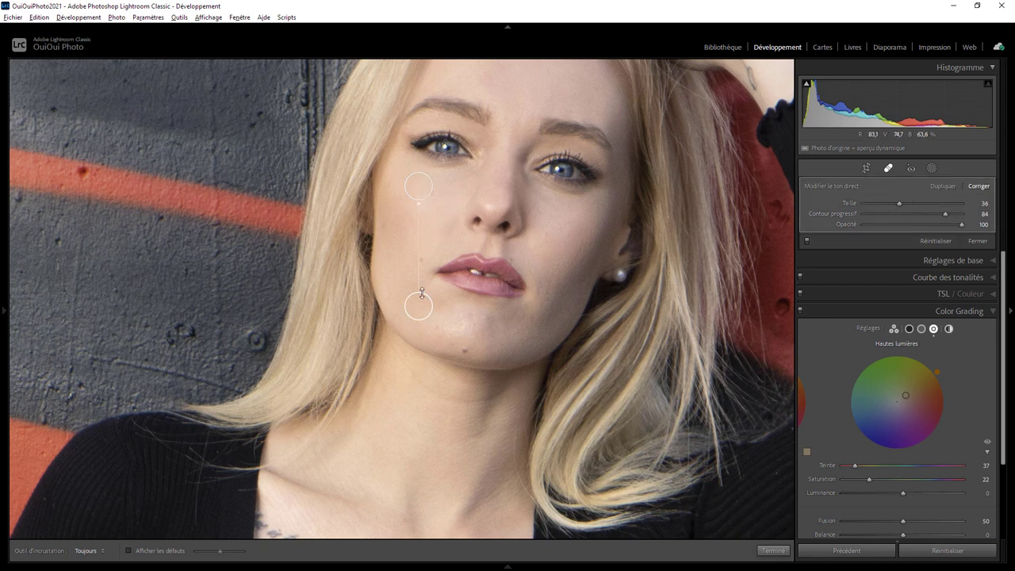
pyautogui.press('Delete')
pyautogui.click(449, 197)
# - Heal the chin blemishes, undoing a bad spot and repositioning the lower-chin fix
pyautogui.moveTo(465, 349); pyautogui.dragTo(431, 346)
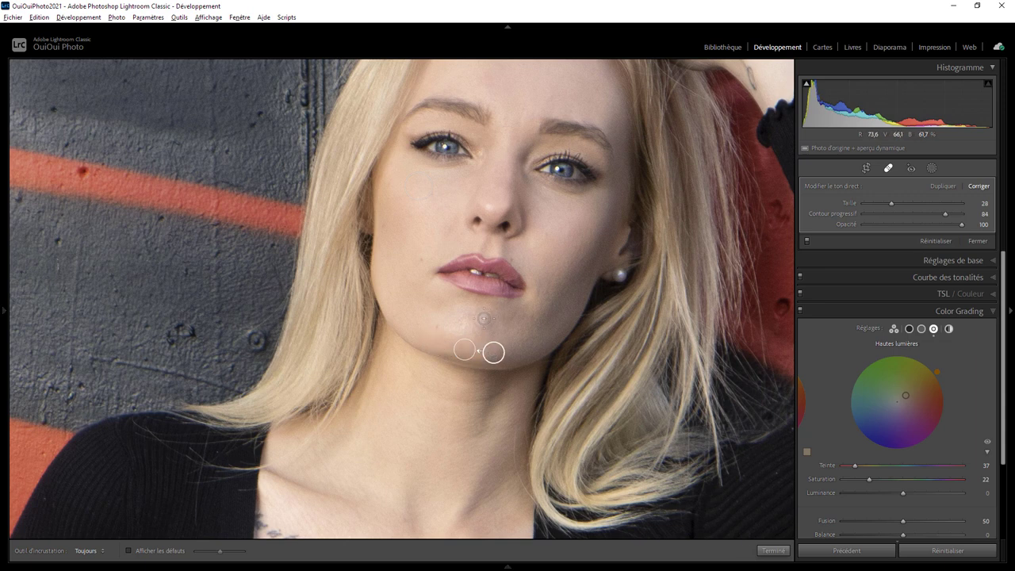
pyautogui.click(486, 319)
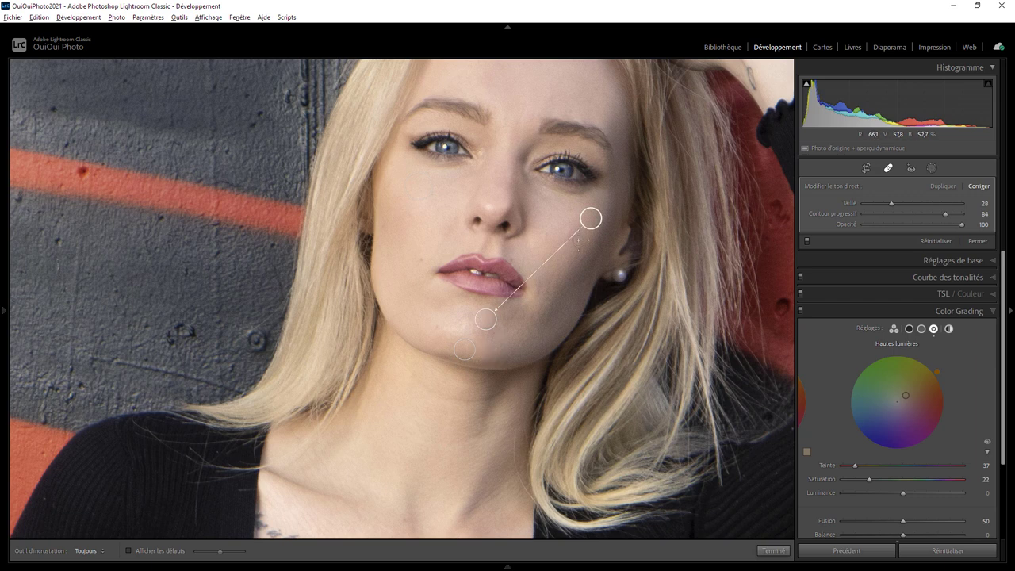
pyautogui.hotkey('ctrl', 'z')
pyautogui.moveTo(493, 325); pyautogui.dragTo(462, 324)
pyautogui.moveTo(493, 325)
pyautogui.mouseDown()
pyautogui.moveTo(501, 346)
pyautogui.moveTo(438, 324)
pyautogui.mouseUp()
# - Heal the forehead blemish from nearby clean skin, then zoom back out to the full photo
pyautogui.click(773, 551)
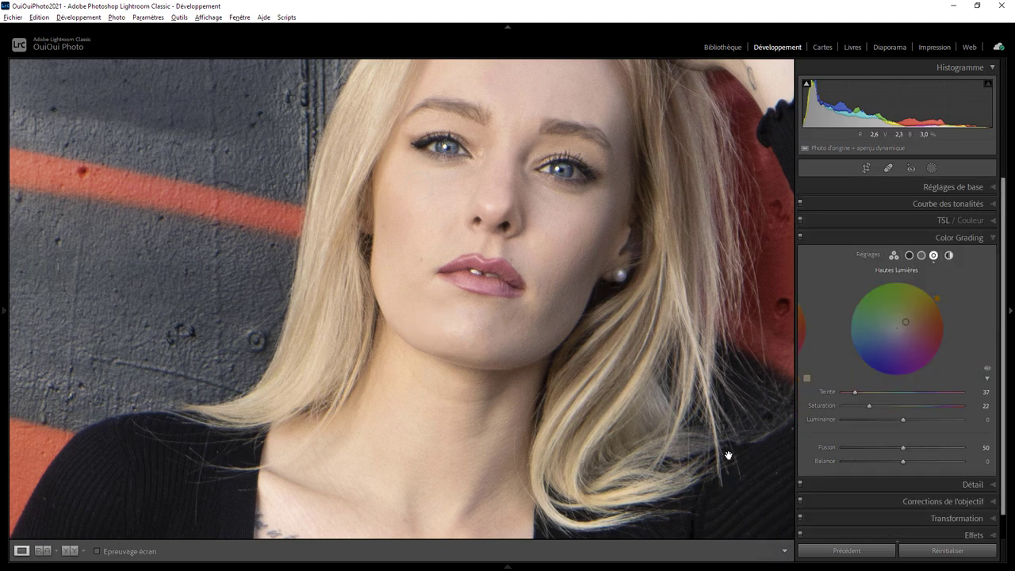
pyautogui.click(538, 270)
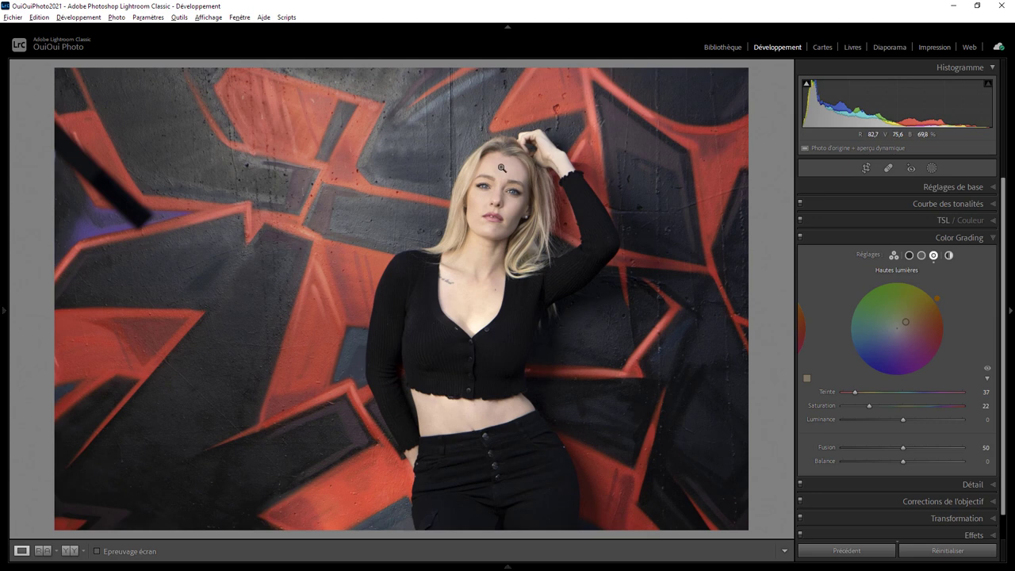
pyautogui.click(501, 168)
pyautogui.click(888, 168)
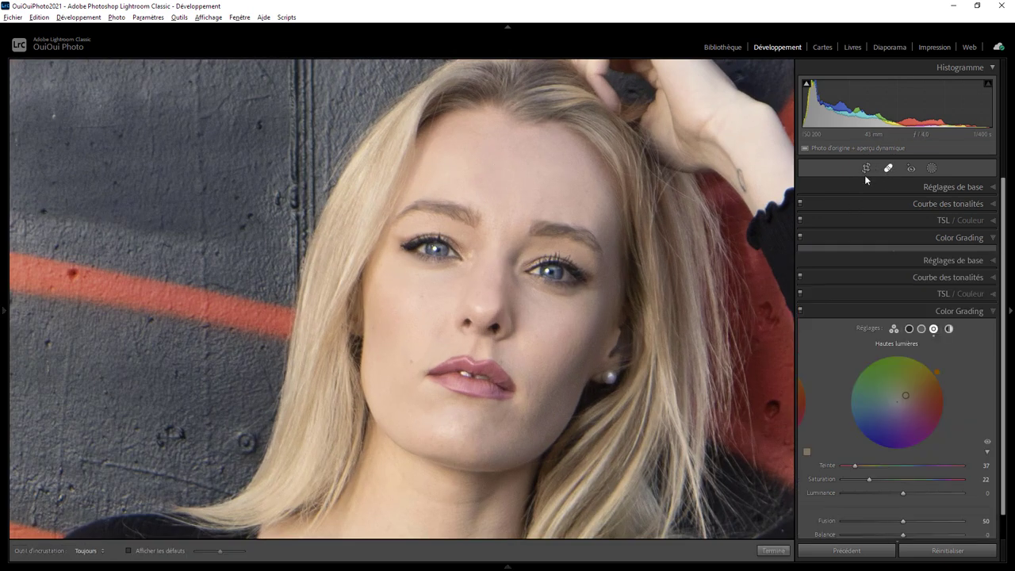
pyautogui.scroll(3, 482, 179)
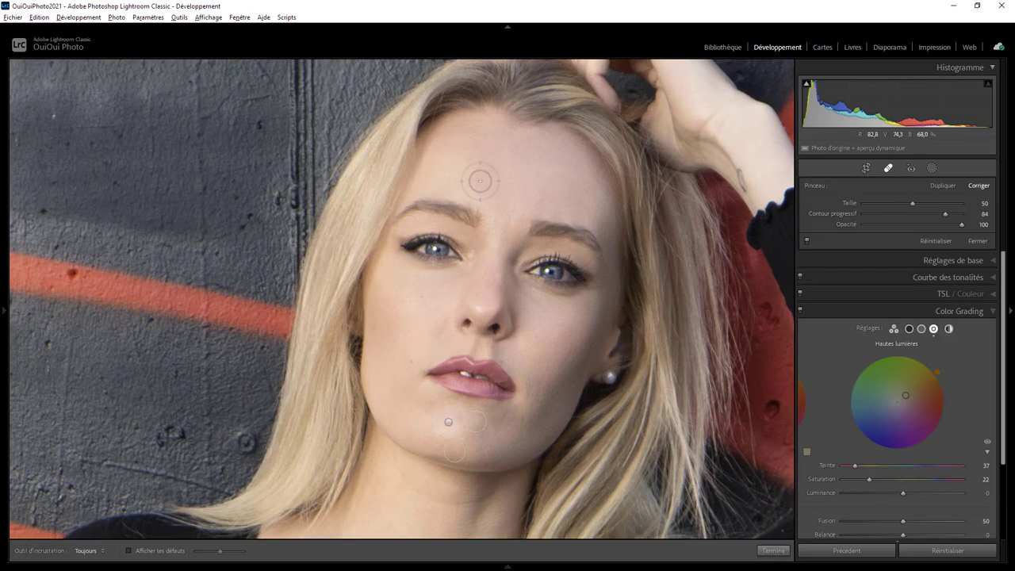
pyautogui.click(477, 177)
pyautogui.moveTo(556, 192); pyautogui.dragTo(520, 188)
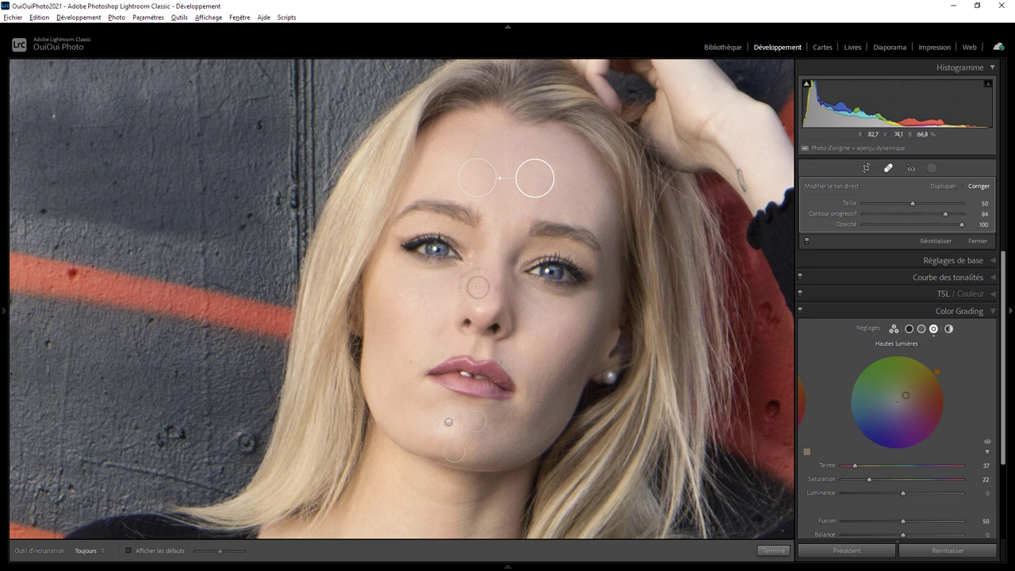
pyautogui.click(773, 550)
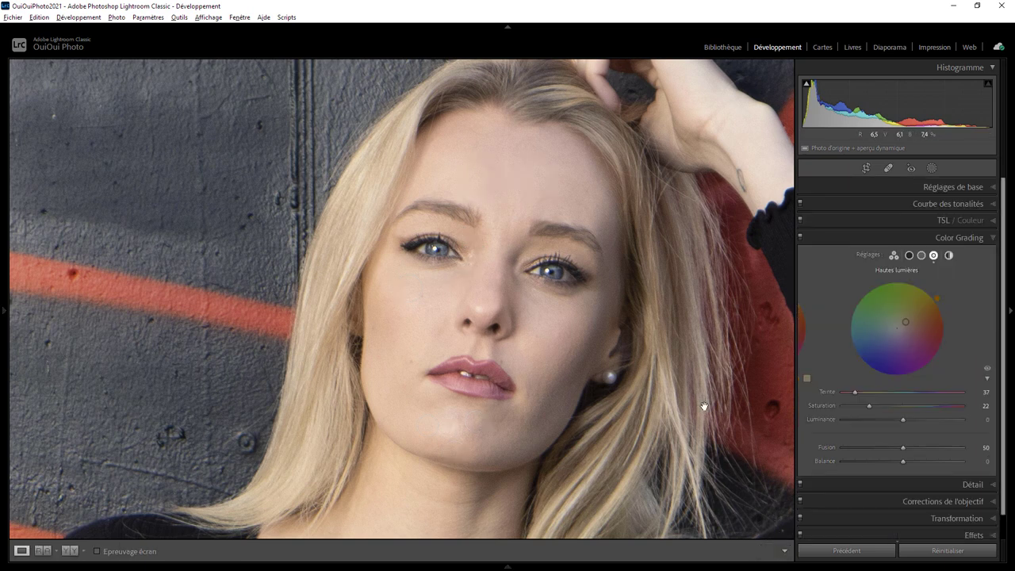
pyautogui.click(620, 309)
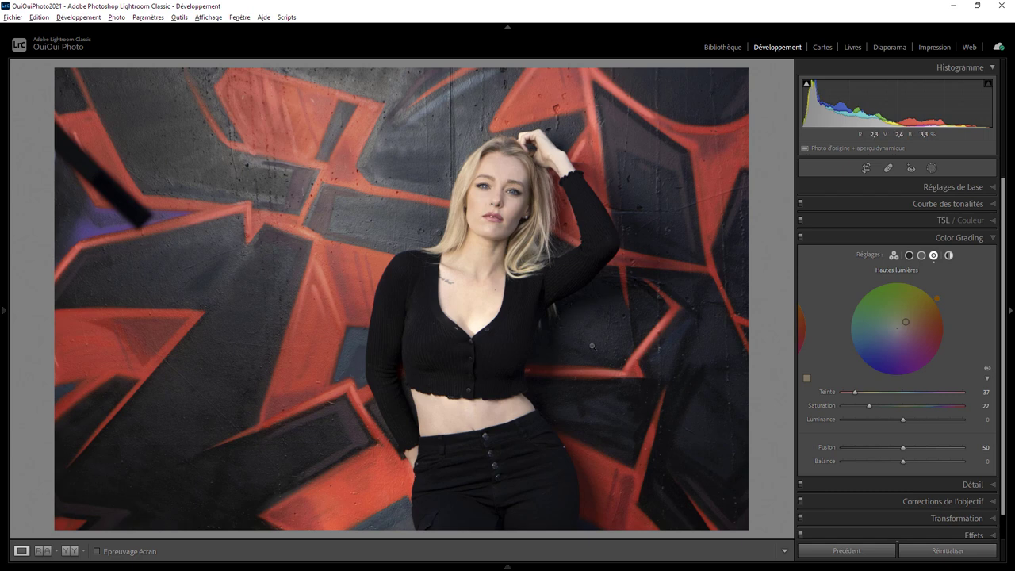
# - Heal four small marks on the midriff, including one near the waistband
pyautogui.click(492, 409)
pyautogui.moveTo(489, 408); pyautogui.dragTo(612, 277)
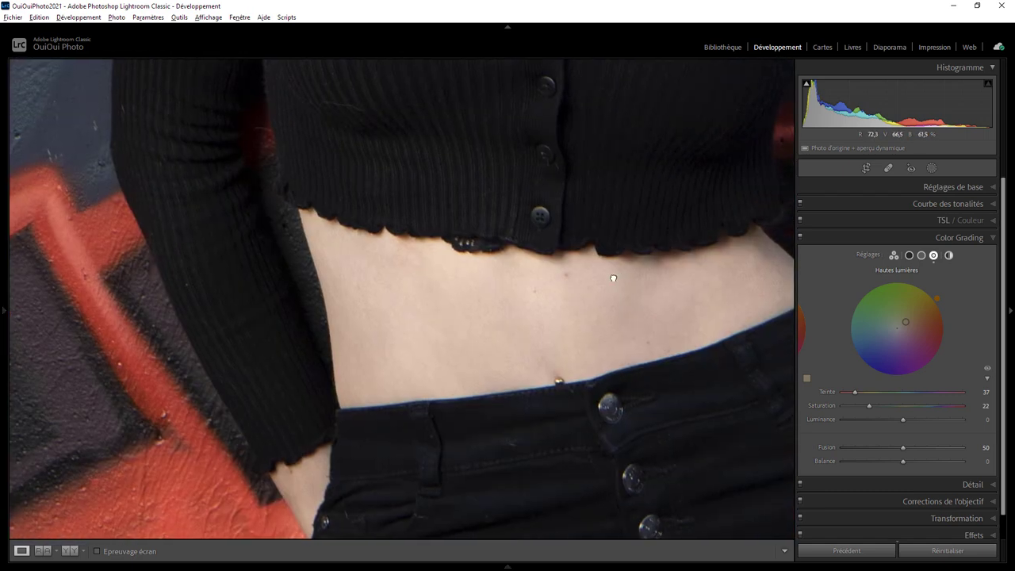
pyautogui.click(888, 168)
pyautogui.scroll(-4, 507, 283)
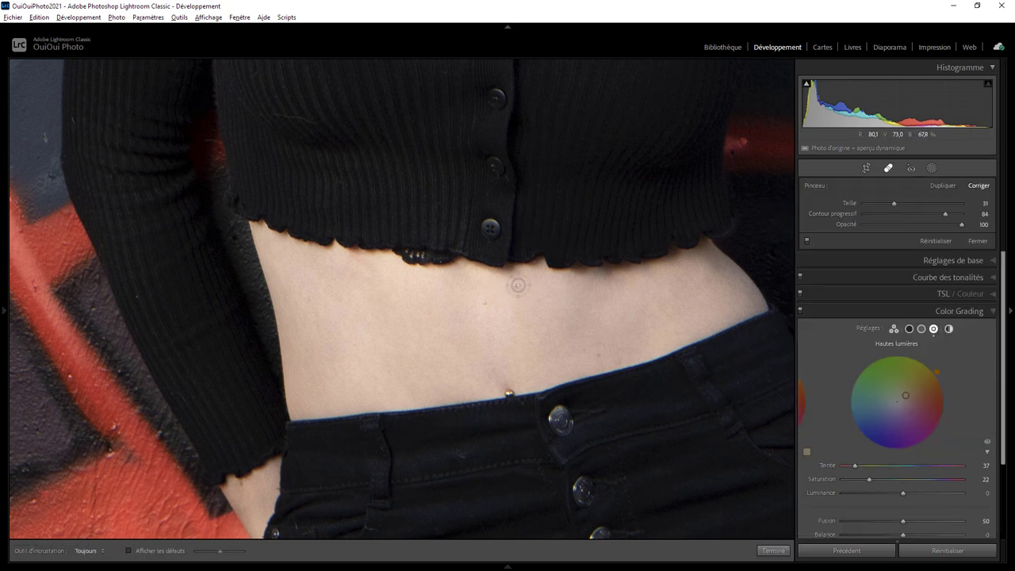
pyautogui.click(518, 286)
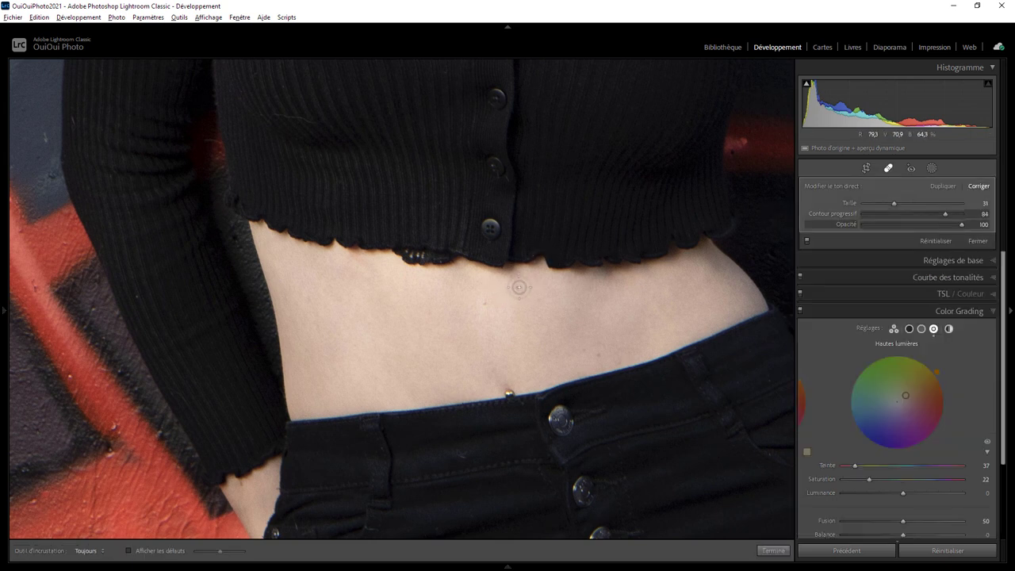
pyautogui.click(582, 347)
pyautogui.click(600, 351)
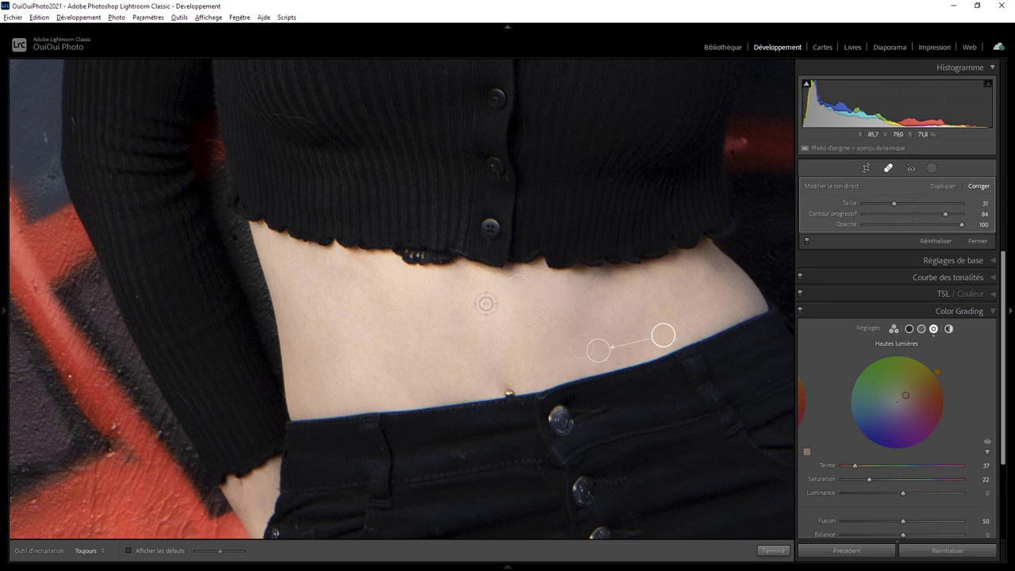
pyautogui.click(524, 344)
pyautogui.click(773, 550)
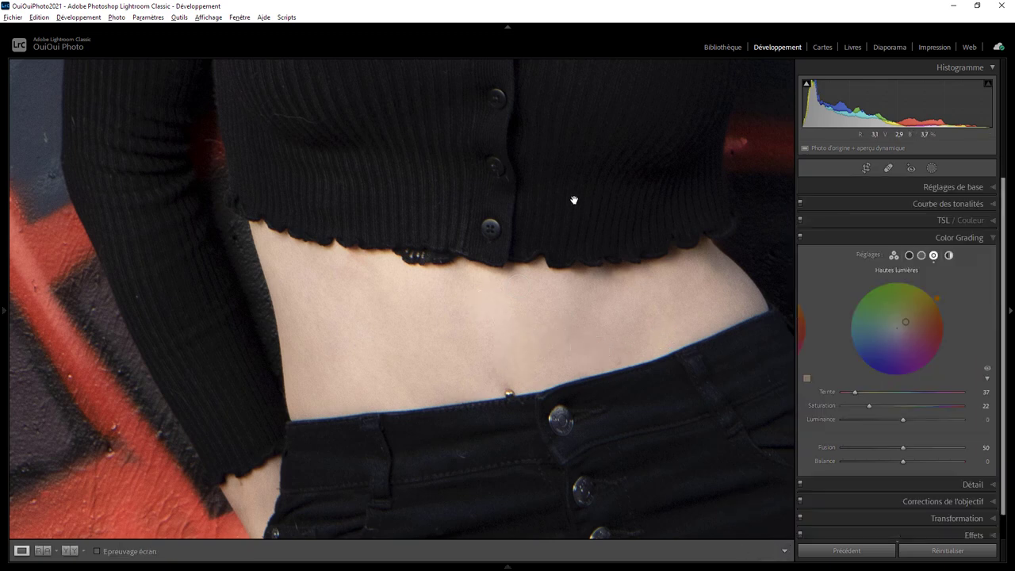
# - Zoom out, then zoom into the chest and pan up to the neckline
pyautogui.click(573, 200)
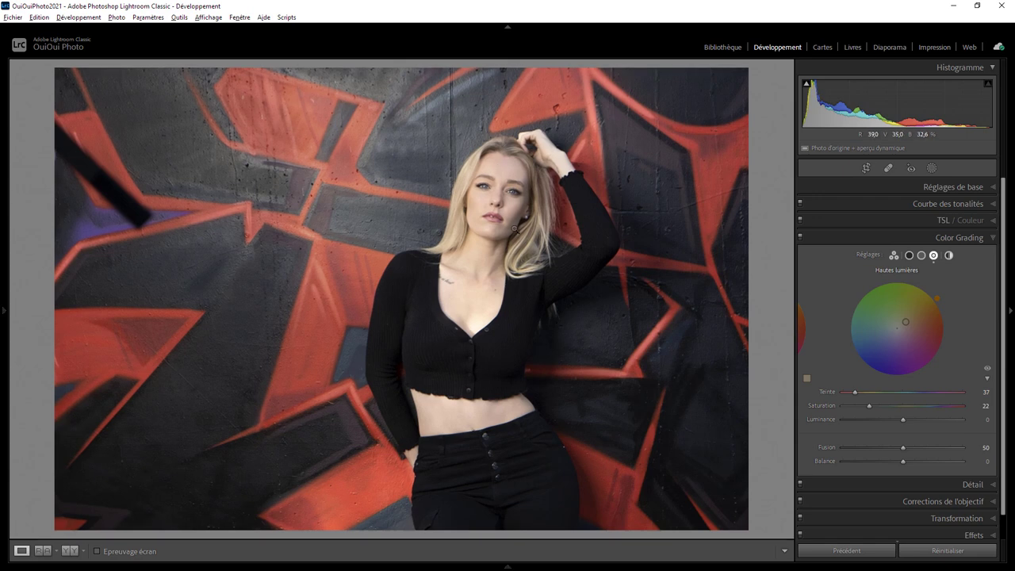
pyautogui.click(478, 329)
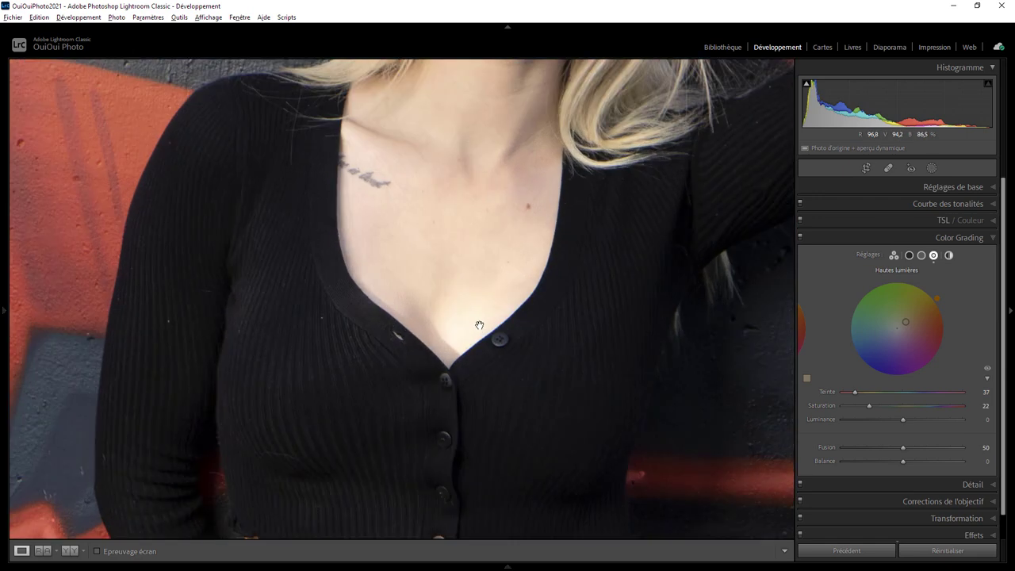
pyautogui.moveTo(462, 317); pyautogui.dragTo(508, 284)
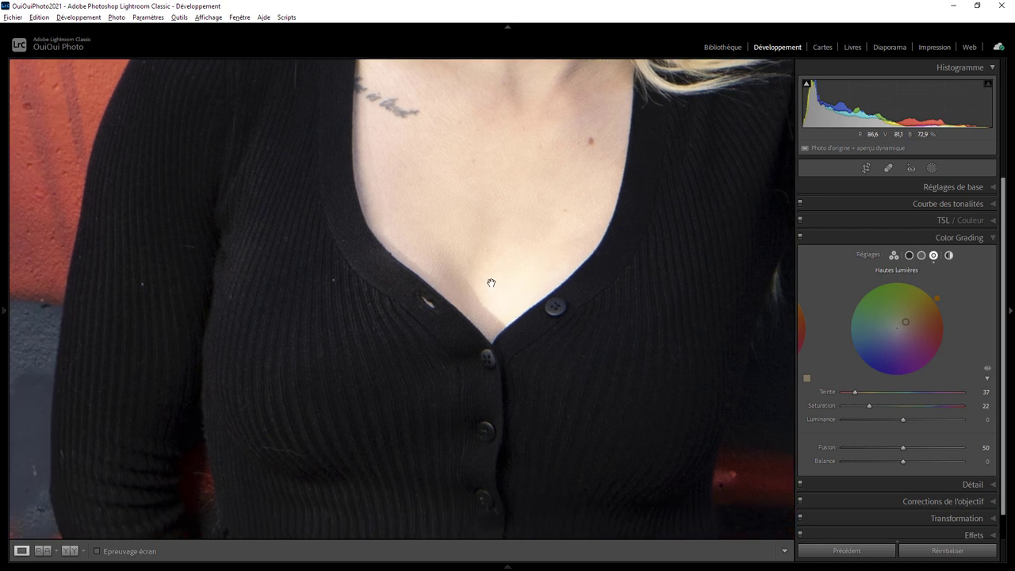
# - Heal the mark at the neckline, moving its source onto clean skin
pyautogui.click(888, 167)
pyautogui.scroll(3, 507, 321)
pyautogui.click(505, 325)
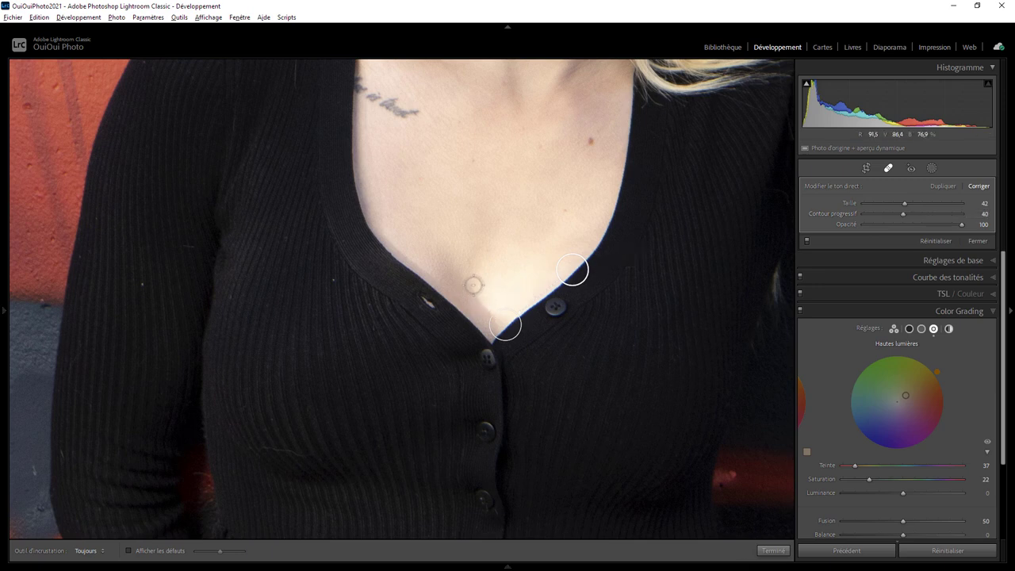
pyautogui.moveTo(463, 277); pyautogui.dragTo(496, 321)
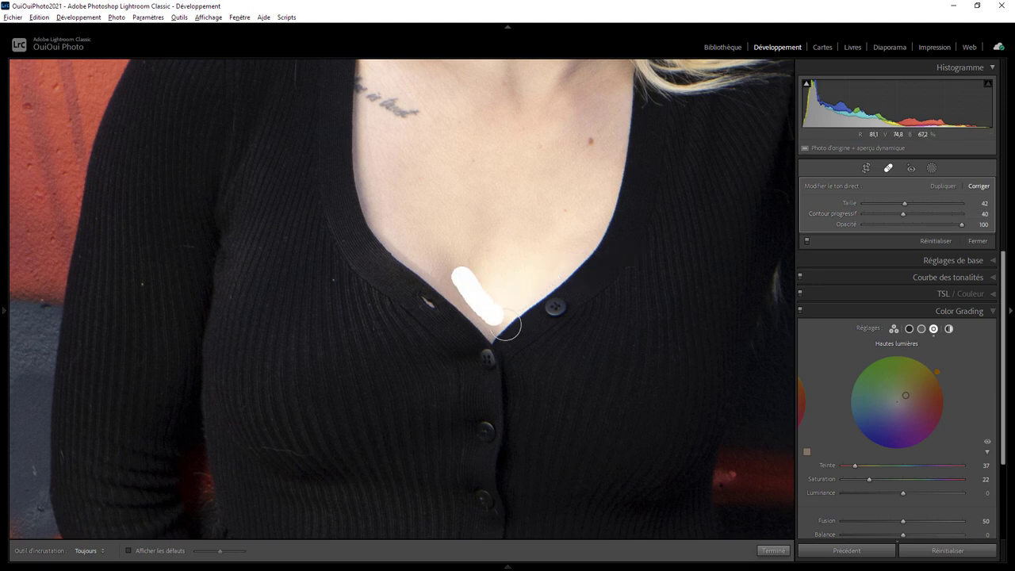
pyautogui.moveTo(477, 298); pyautogui.dragTo(502, 271)
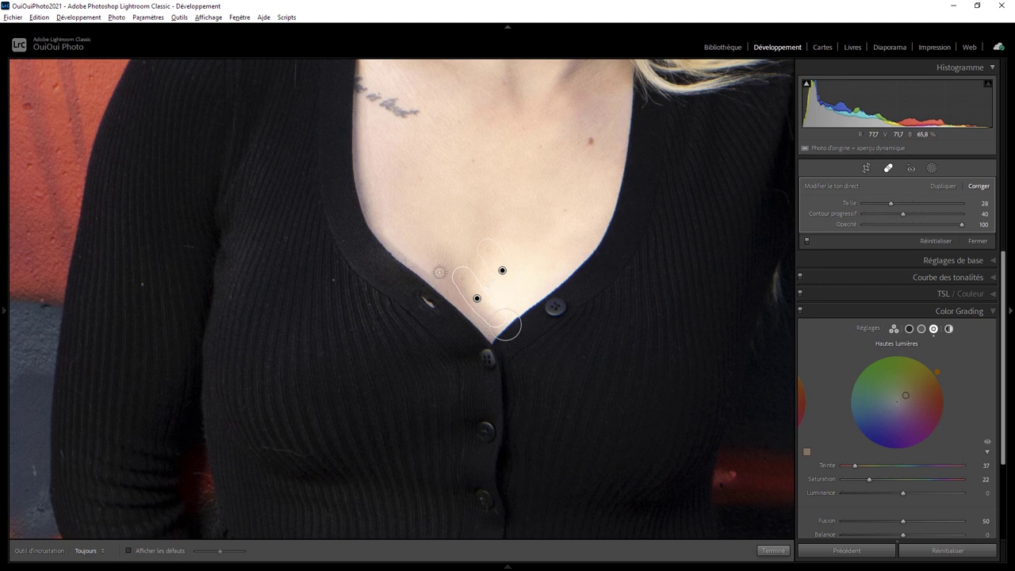
# - Heal the marks left of the neckline, sourcing from clean skin above
pyautogui.click(437, 280)
pyautogui.moveTo(436, 280); pyautogui.dragTo(429, 270)
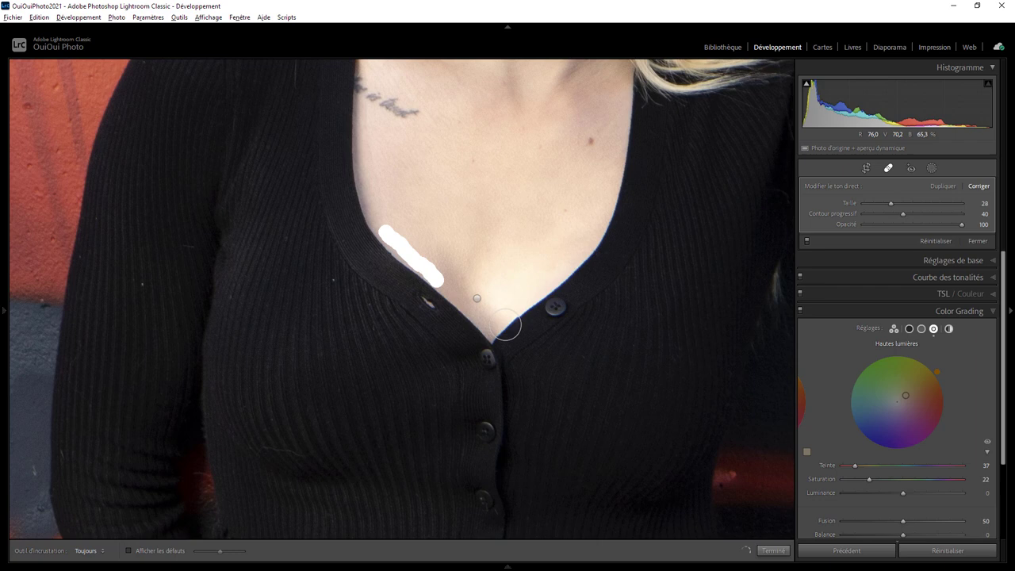
pyautogui.moveTo(386, 233); pyautogui.dragTo(386, 233)
pyautogui.moveTo(425, 290); pyautogui.dragTo(433, 226)
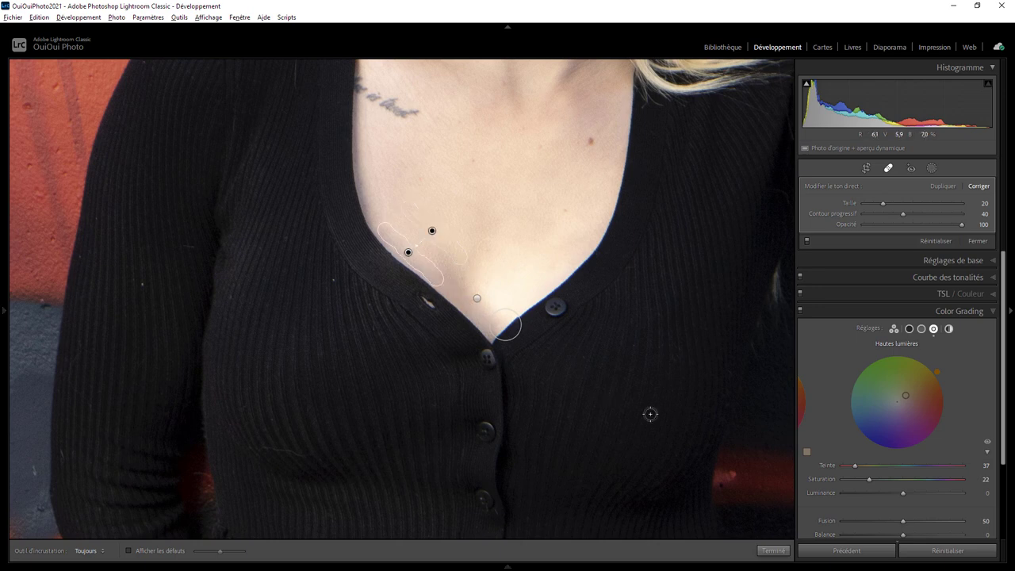
pyautogui.click(773, 551)
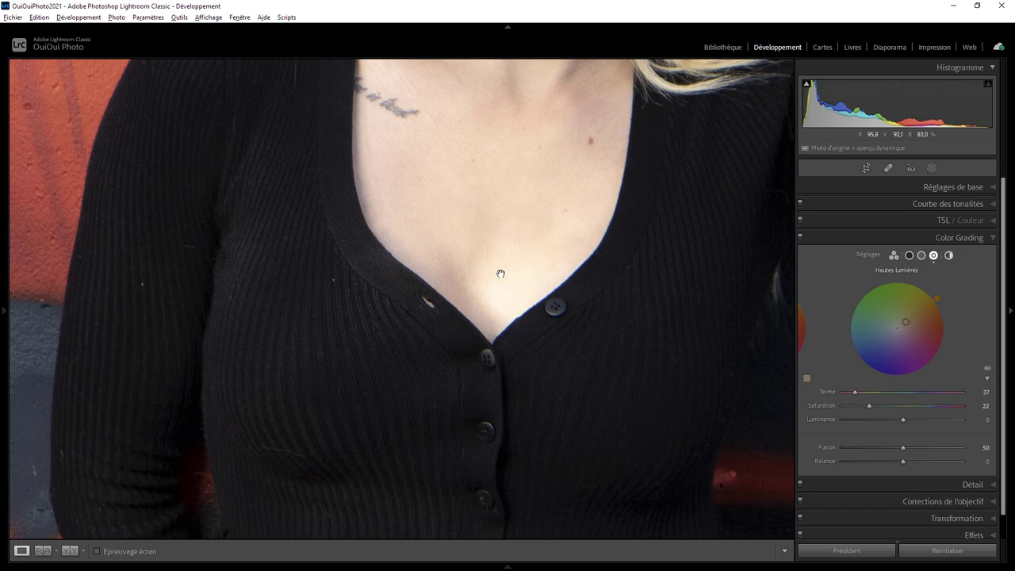
# - Add a radial gradient mask on the neckline with exposure reset, then return to Fit view
pyautogui.click(932, 168)
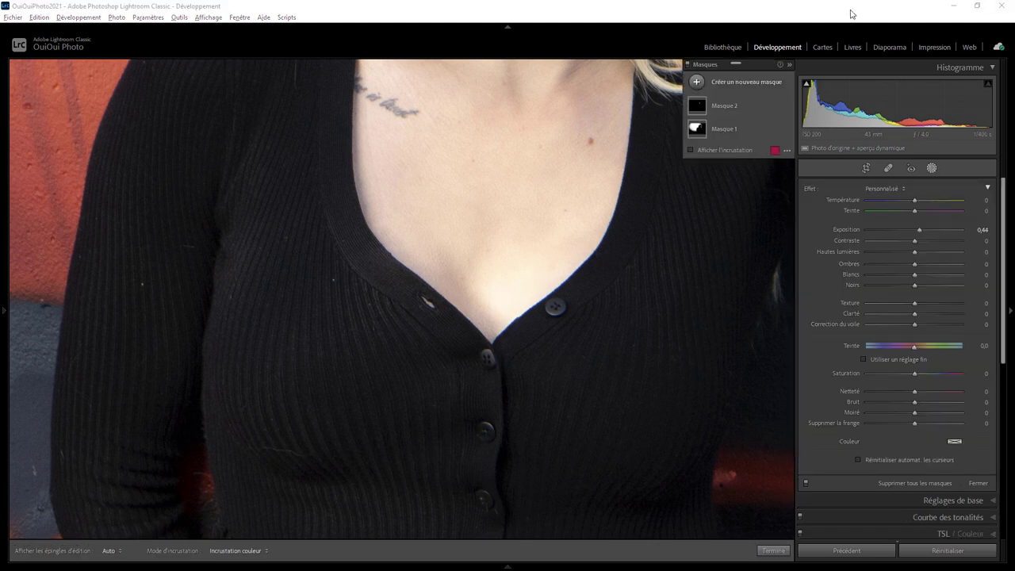
pyautogui.click(697, 83)
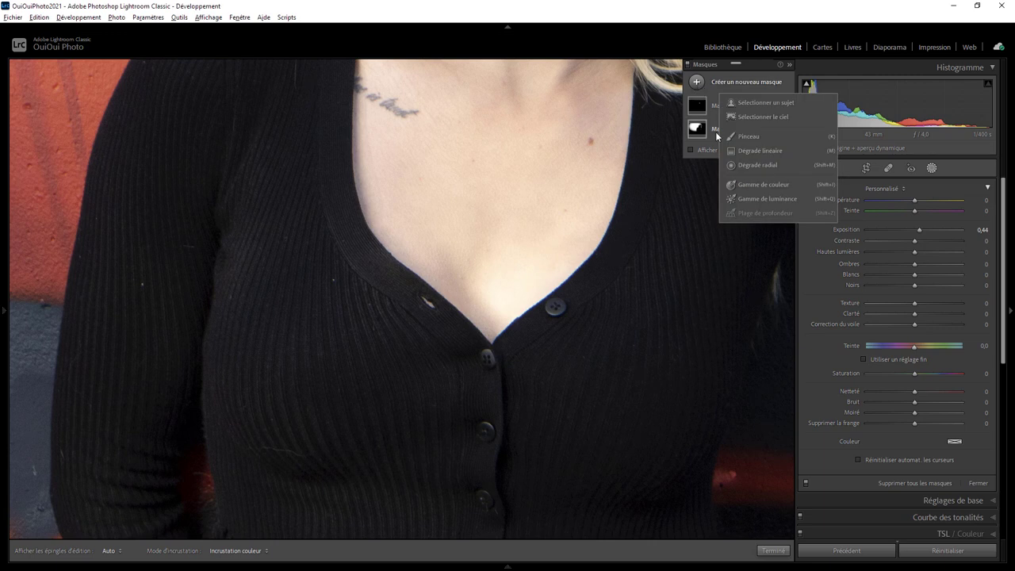
pyautogui.click(763, 162)
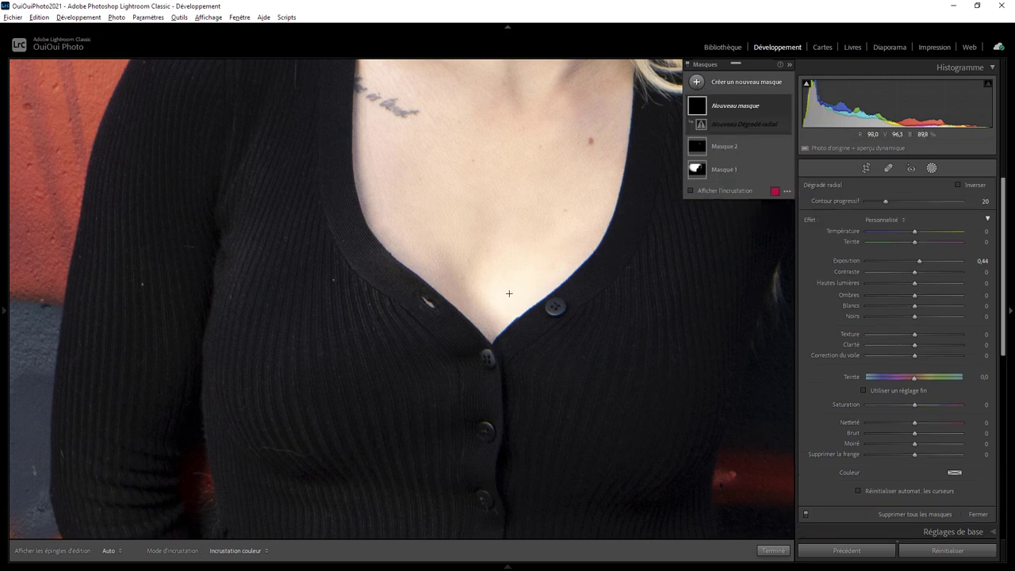
pyautogui.moveTo(509, 293); pyautogui.dragTo(541, 324)
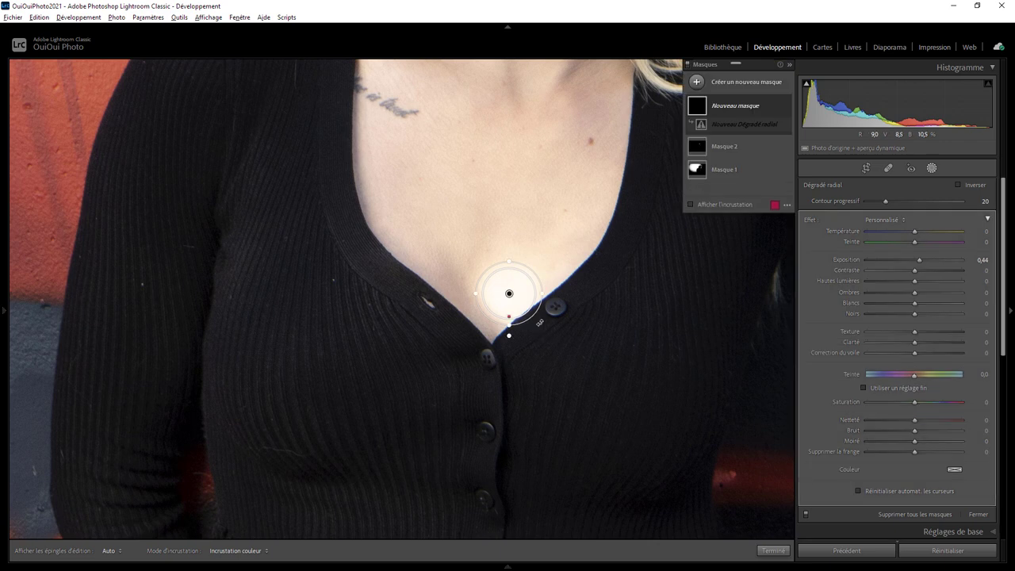
pyautogui.doubleClick(813, 222)
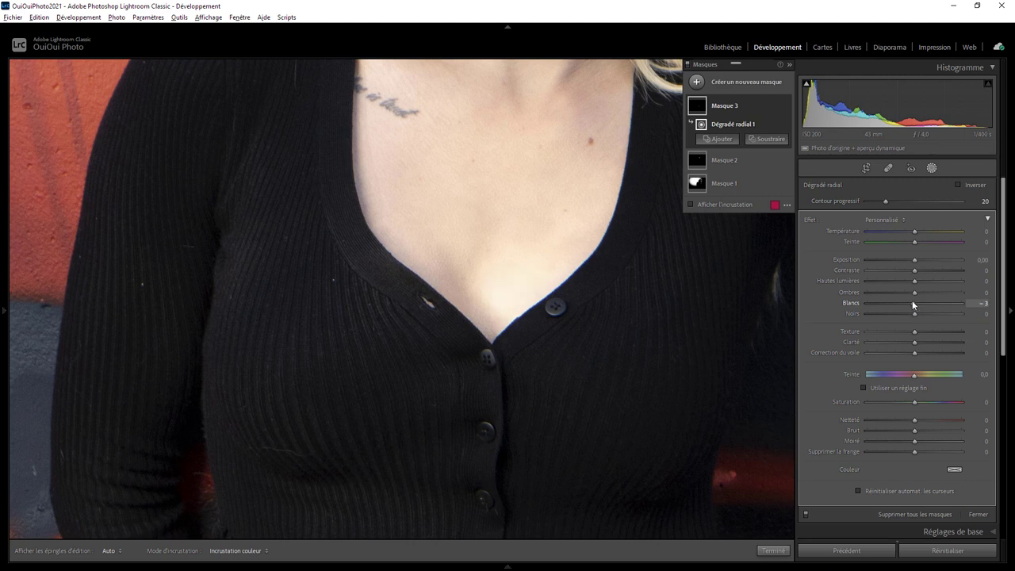
pyautogui.moveTo(509, 294); pyautogui.dragTo(506, 294)
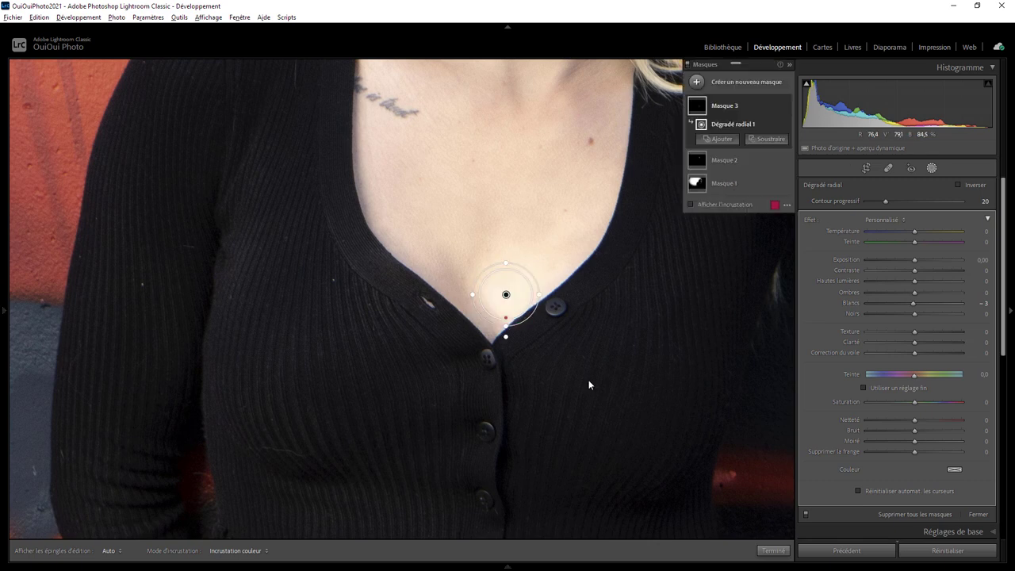
pyautogui.click(766, 547)
pyautogui.click(557, 211)
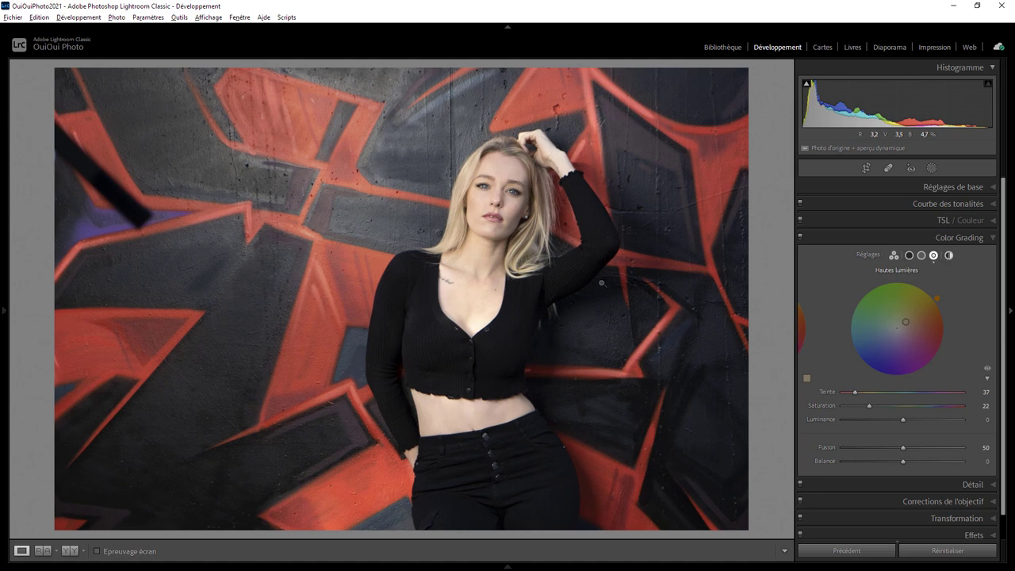
# - Zoom to the neckline and draw a tilted radial gradient mask at its centre
pyautogui.click(461, 324)
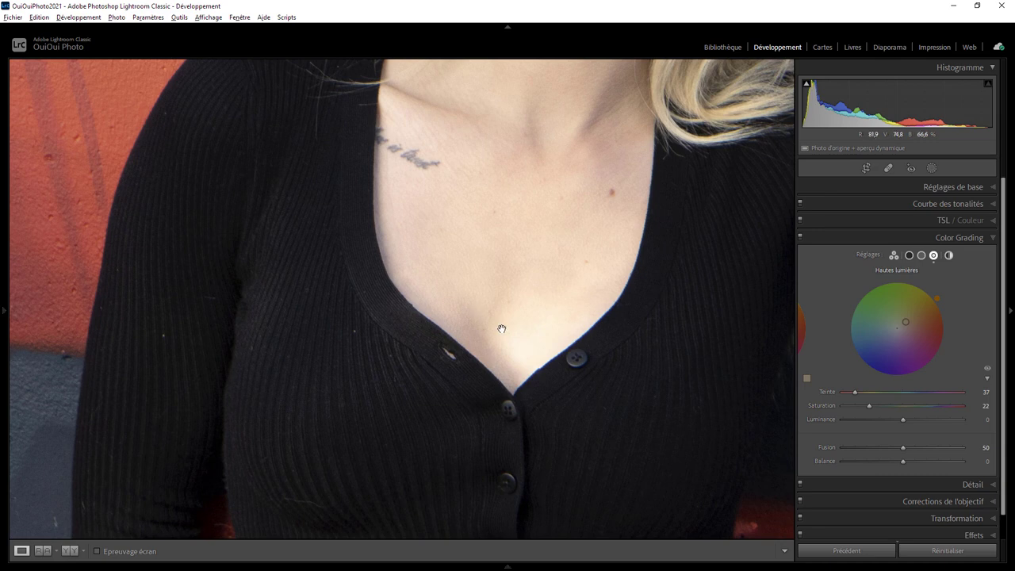
pyautogui.click(931, 168)
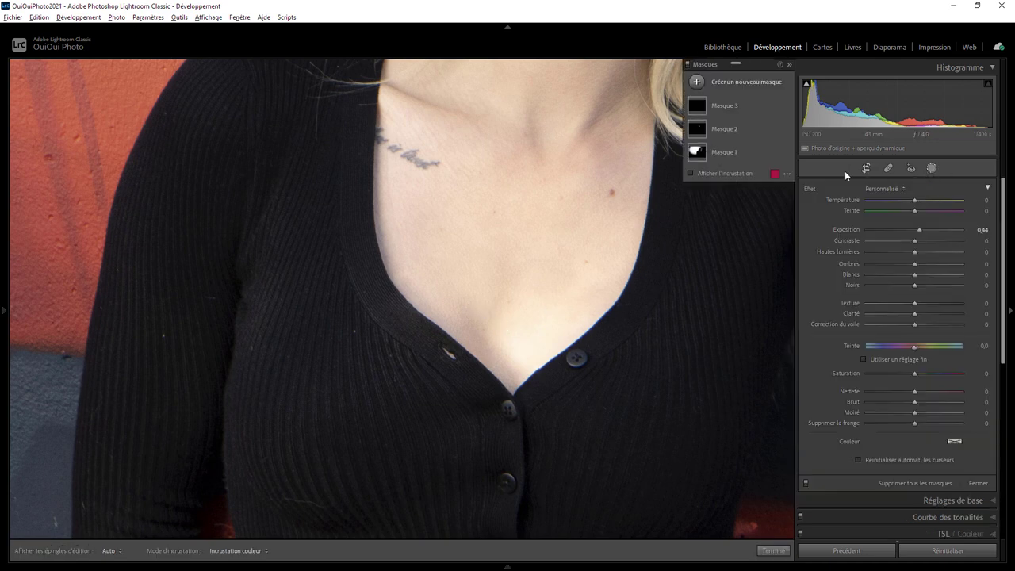
pyautogui.click(737, 84)
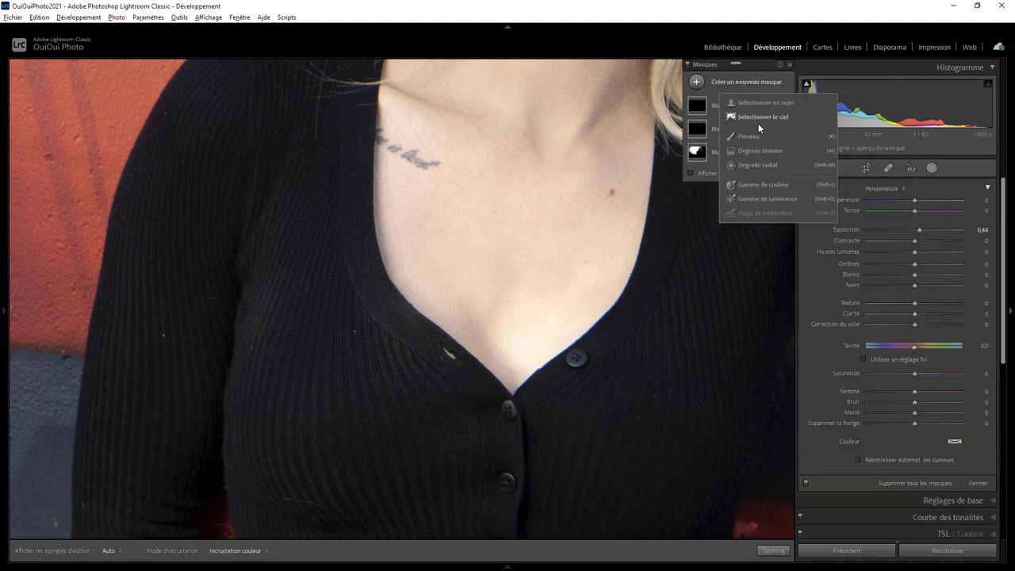
pyautogui.click(754, 165)
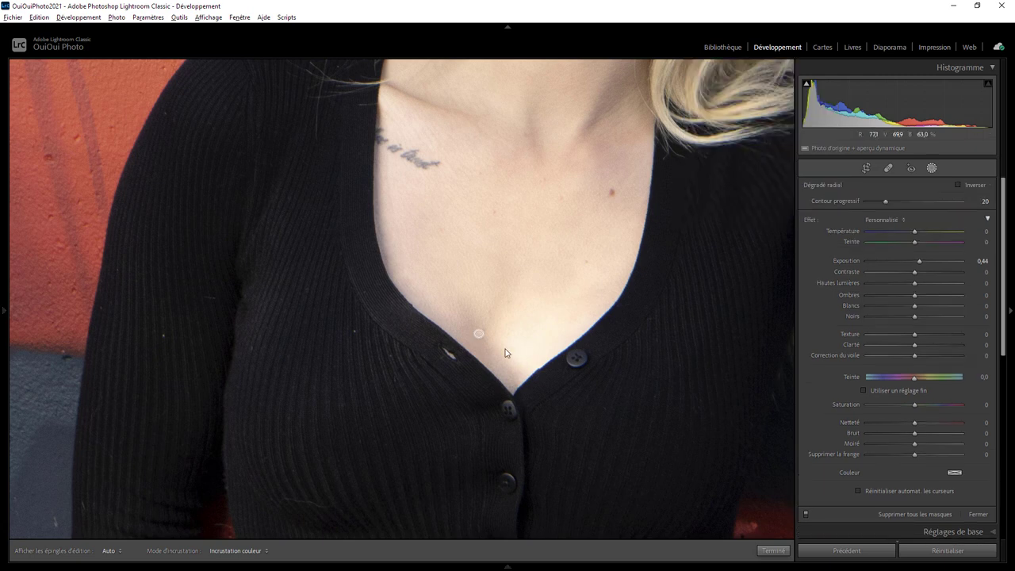
pyautogui.moveTo(505, 352); pyautogui.dragTo(528, 362)
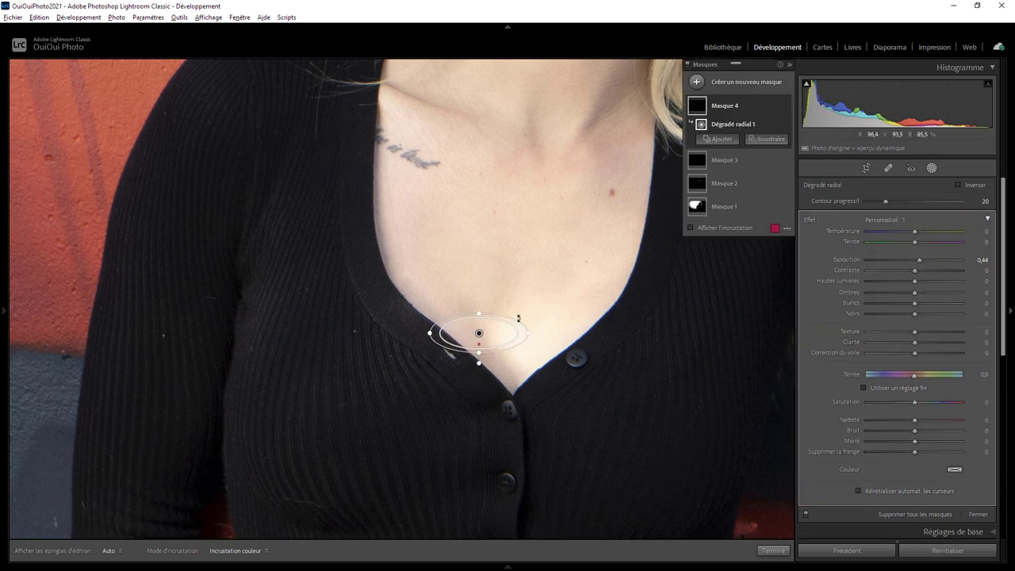
pyautogui.moveTo(519, 317); pyautogui.dragTo(512, 346)
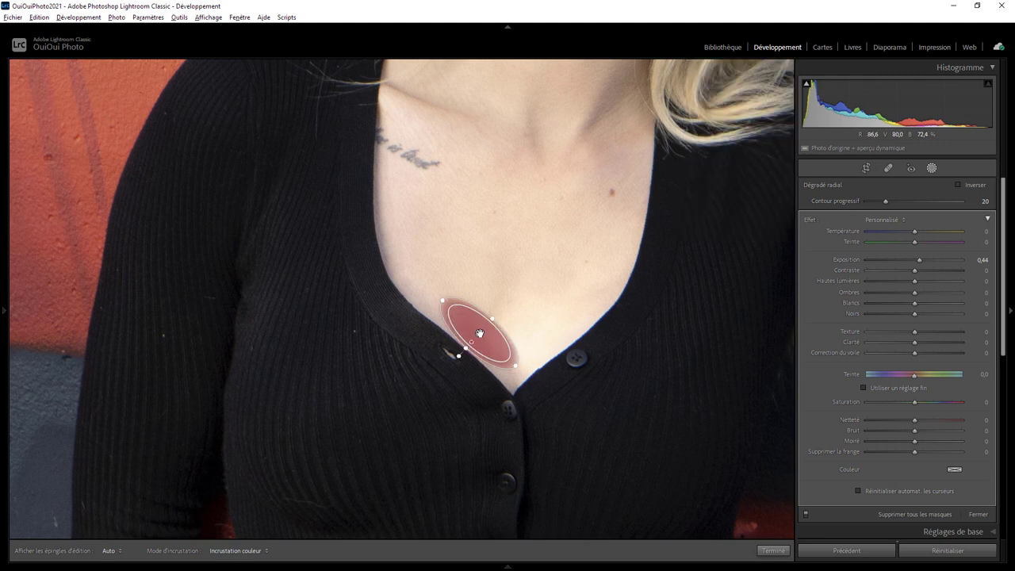
# - Reset the neckline mask's exposure, lift Shadows to 68 and Blacks to 49, then view the whole photo
pyautogui.doubleClick(814, 221)
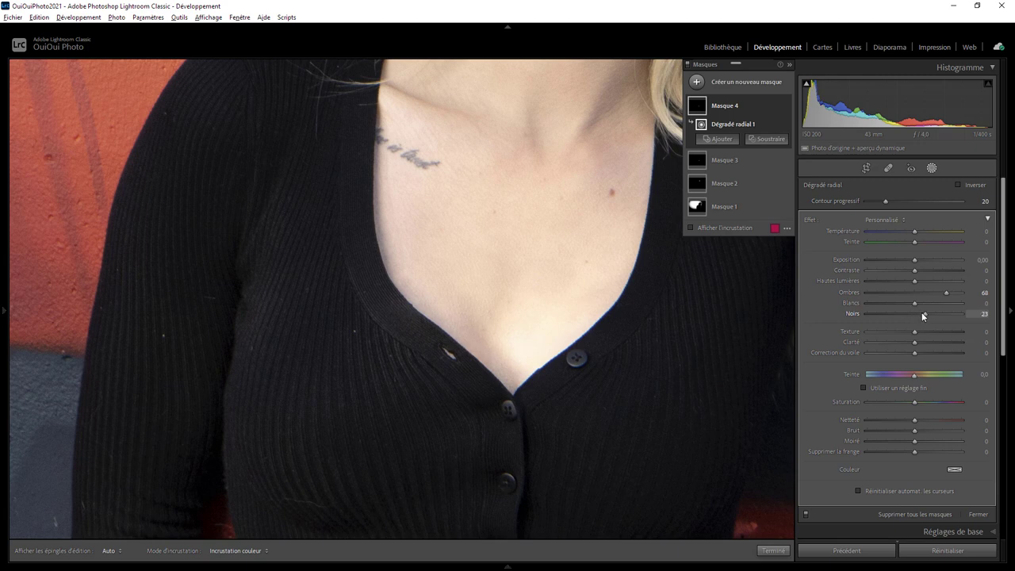
pyautogui.press('Down')
pyautogui.press('Down')
pyautogui.click(773, 550)
pyautogui.click(571, 303)
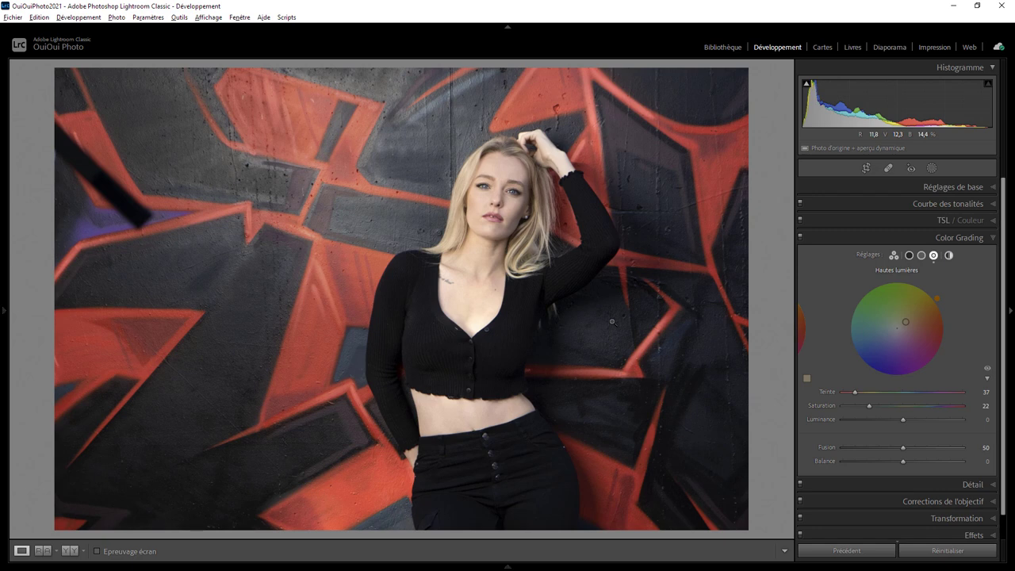
# - Crop tighter from the top-right corner and shift the photo left in the frame
pyautogui.click(866, 168)
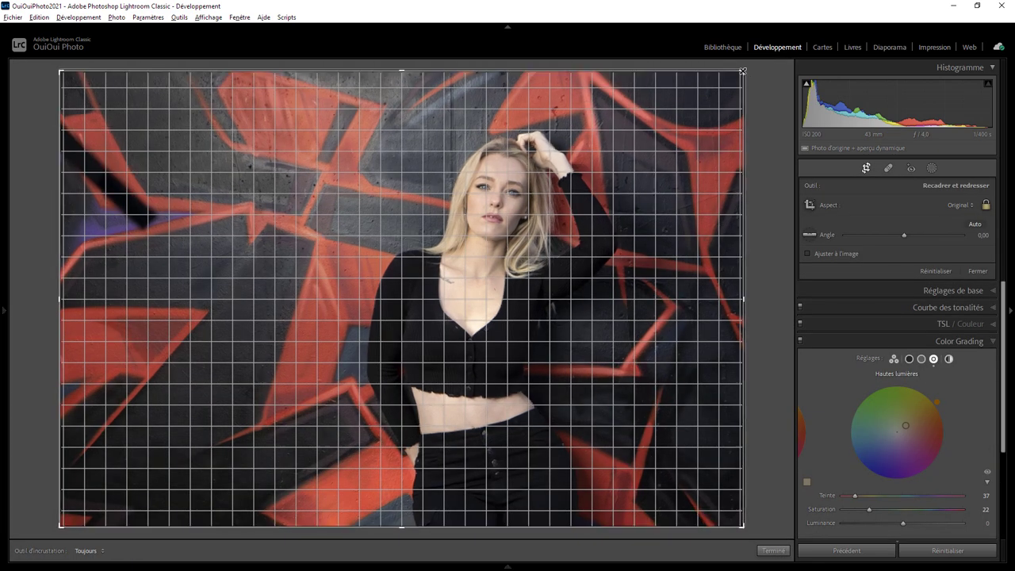
pyautogui.moveTo(742, 71); pyautogui.dragTo(713, 89)
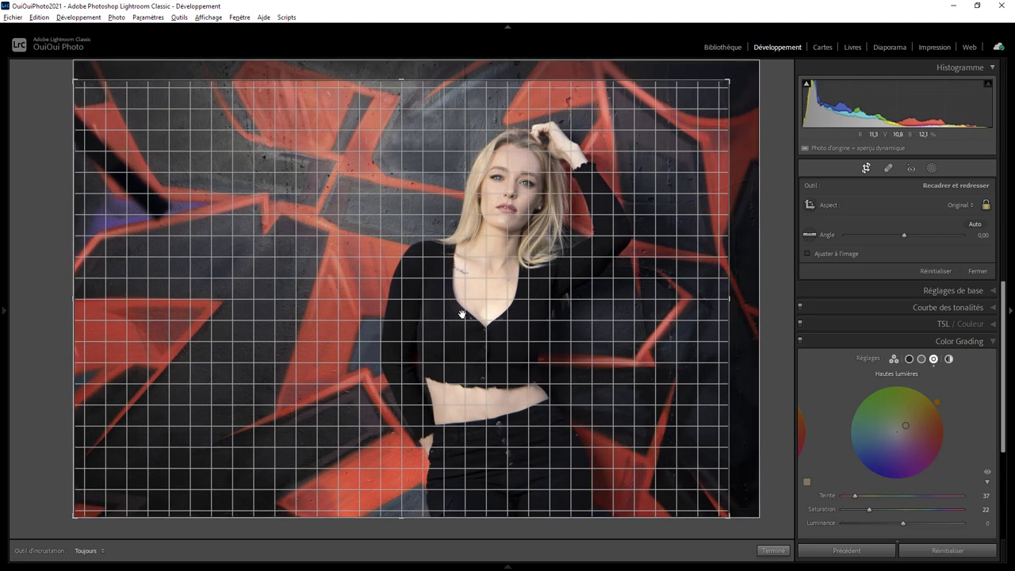
pyautogui.moveTo(462, 314); pyautogui.dragTo(438, 314)
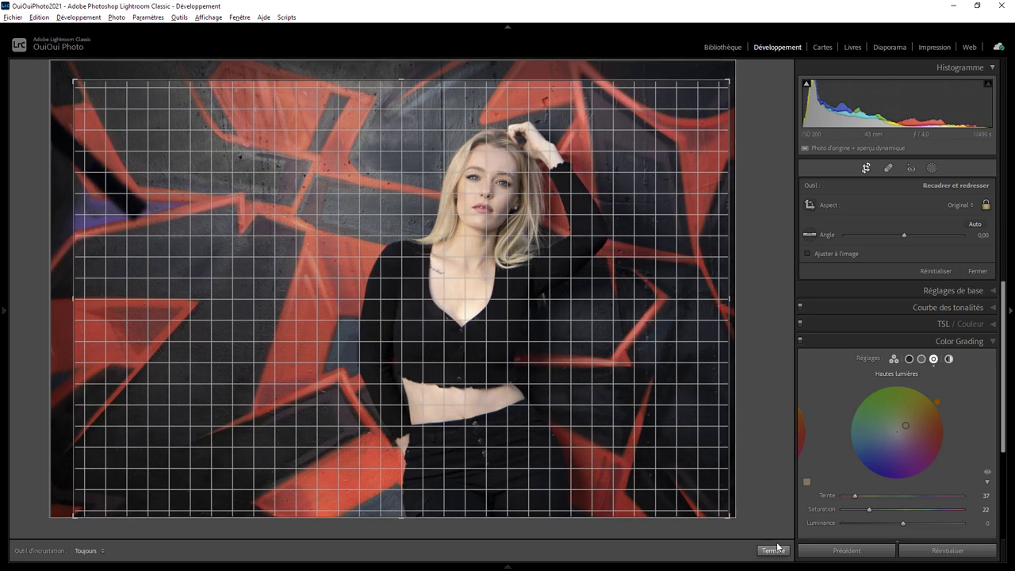
pyautogui.click(774, 550)
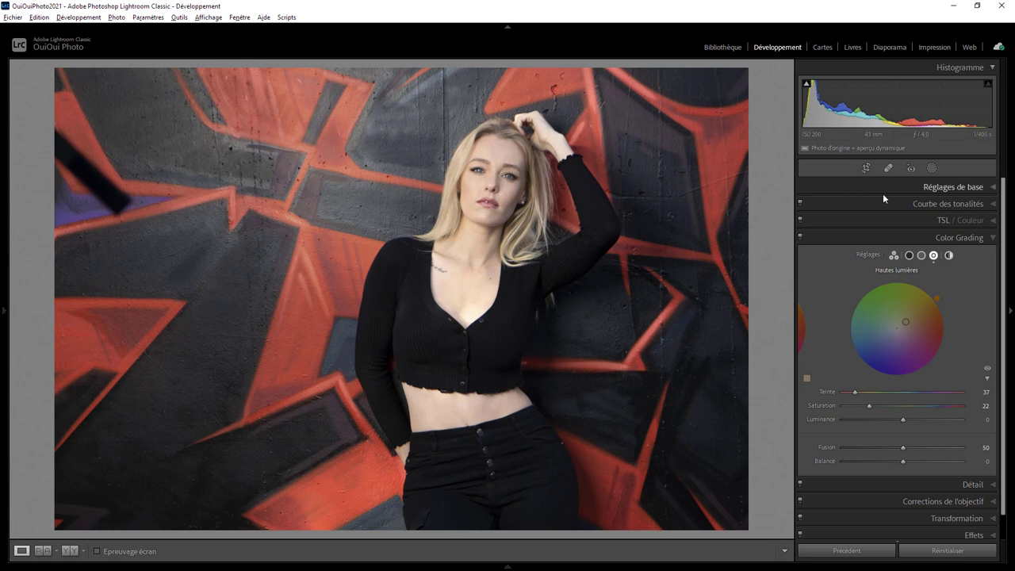
# - Draw an enlarged, tilted radial gradient over the face that brightens it to Exposure 0.44
pyautogui.click(932, 169)
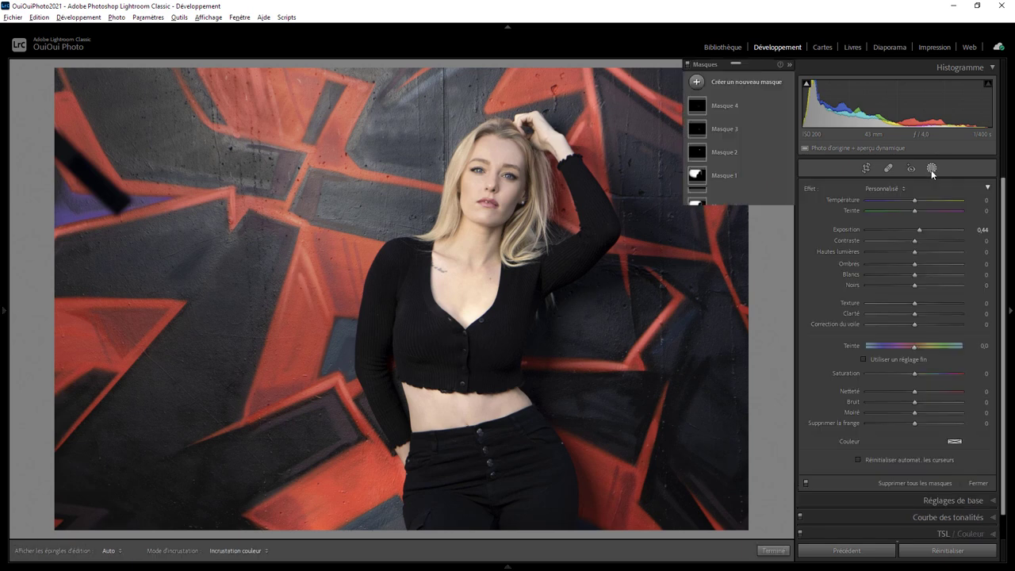
pyautogui.click(733, 82)
pyautogui.hotkey('shift', 'm')
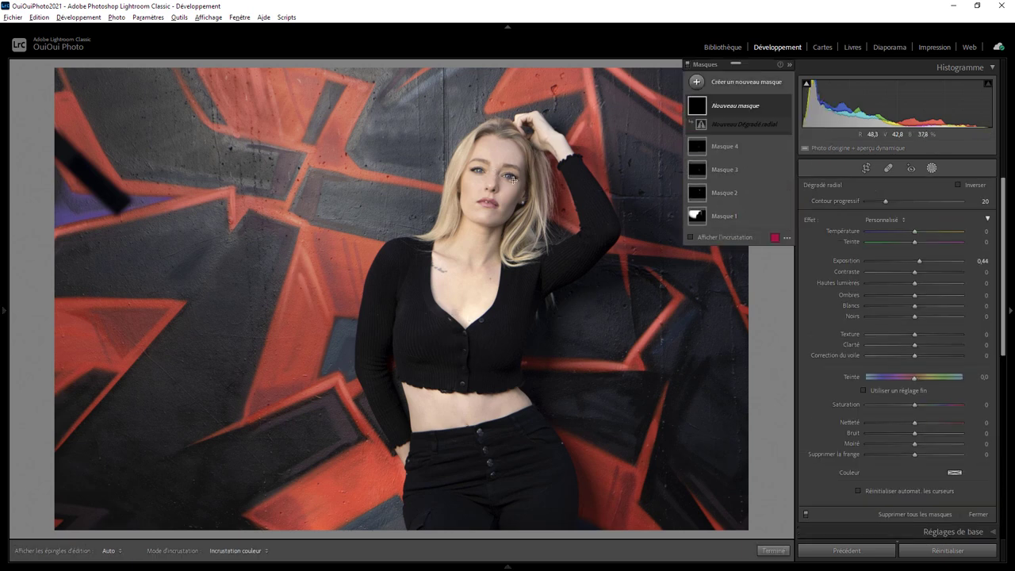
pyautogui.moveTo(488, 180); pyautogui.dragTo(519, 238)
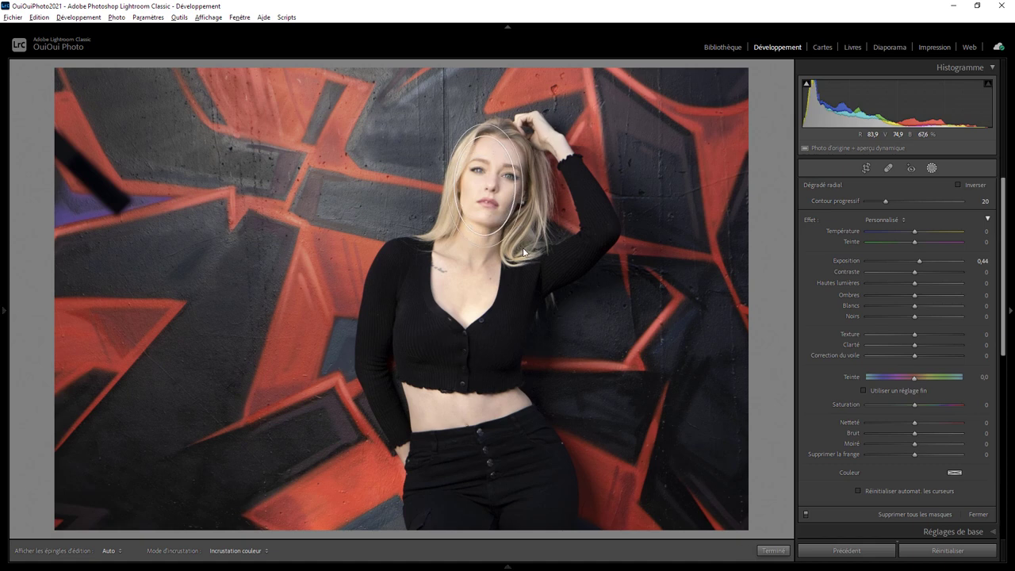
pyautogui.moveTo(522, 194)
pyautogui.mouseDown()
pyautogui.moveTo(521, 157)
pyautogui.moveTo(510, 208)
pyautogui.mouseUp()
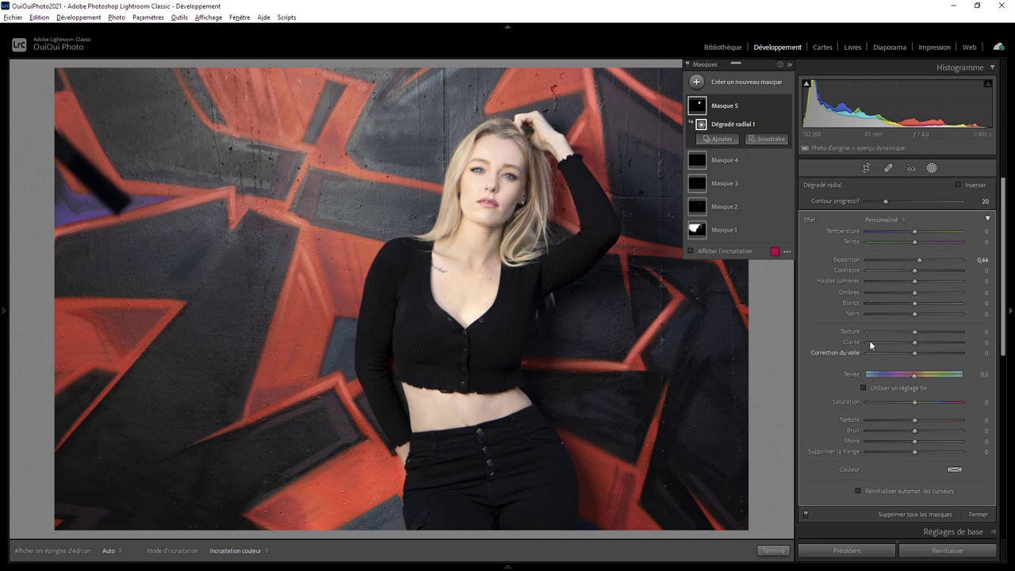
pyautogui.click(773, 551)
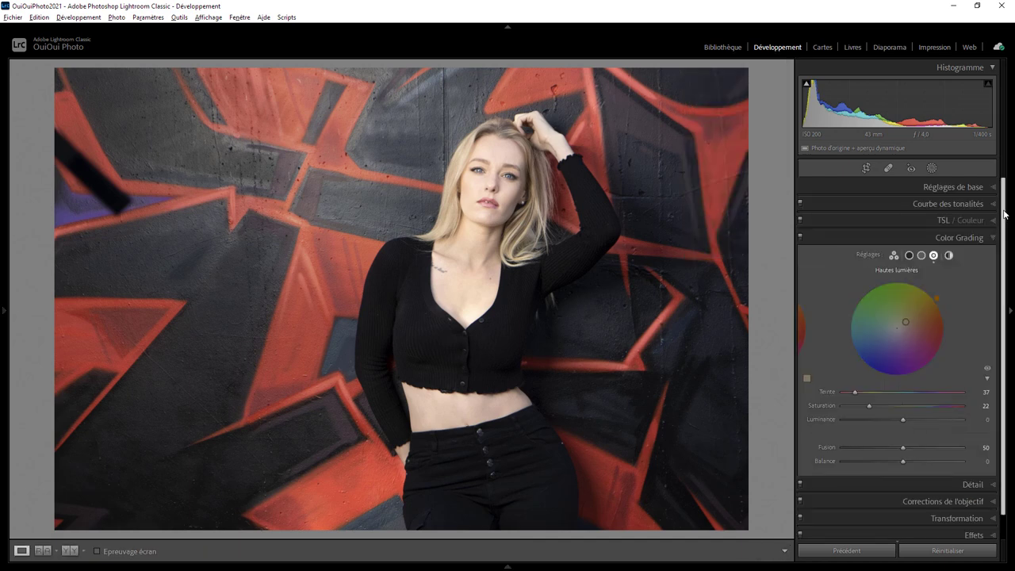
# - Raise the global Clarity to +21 in the basic adjustments
pyautogui.click(952, 187)
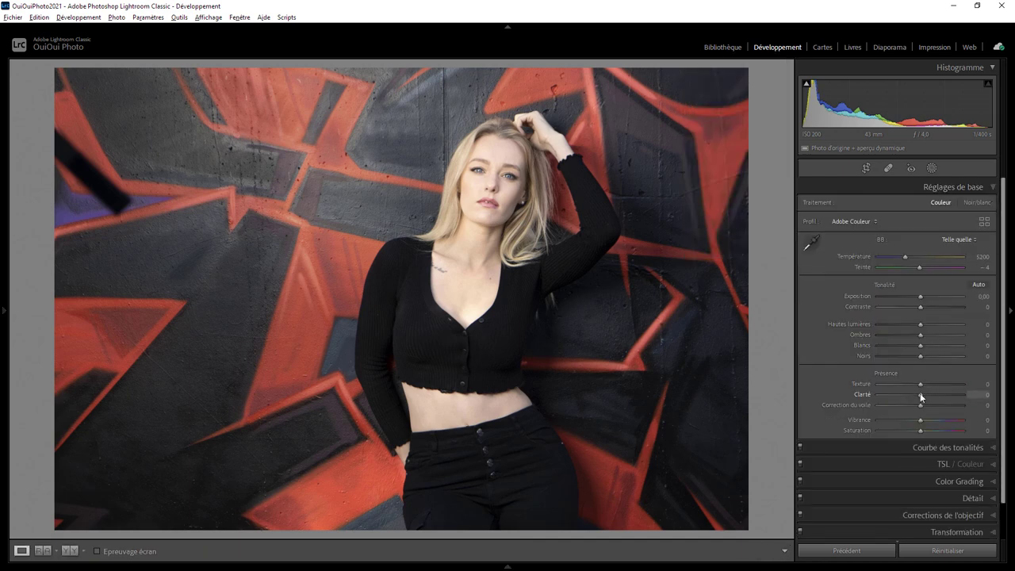
pyautogui.moveTo(920, 394)
pyautogui.mouseDown()
pyautogui.moveTo(939, 392)
pyautogui.moveTo(919, 392)
pyautogui.moveTo(929, 392)
pyautogui.mouseUp()
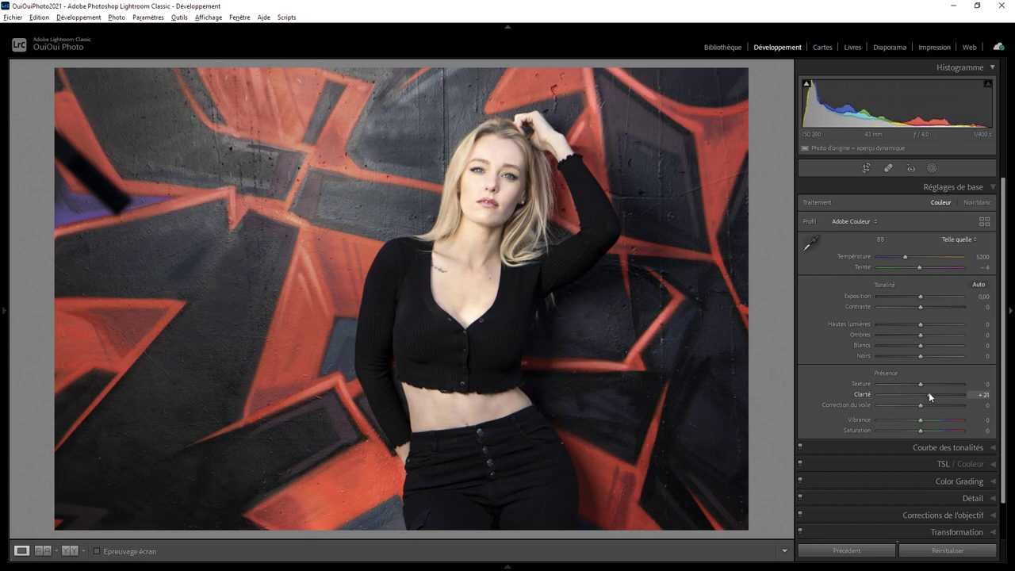
pyautogui.click(931, 168)
# - Set the face mask Masque 5's Clarity to −11, keeping its 0.44 exposure
pyautogui.click(721, 106)
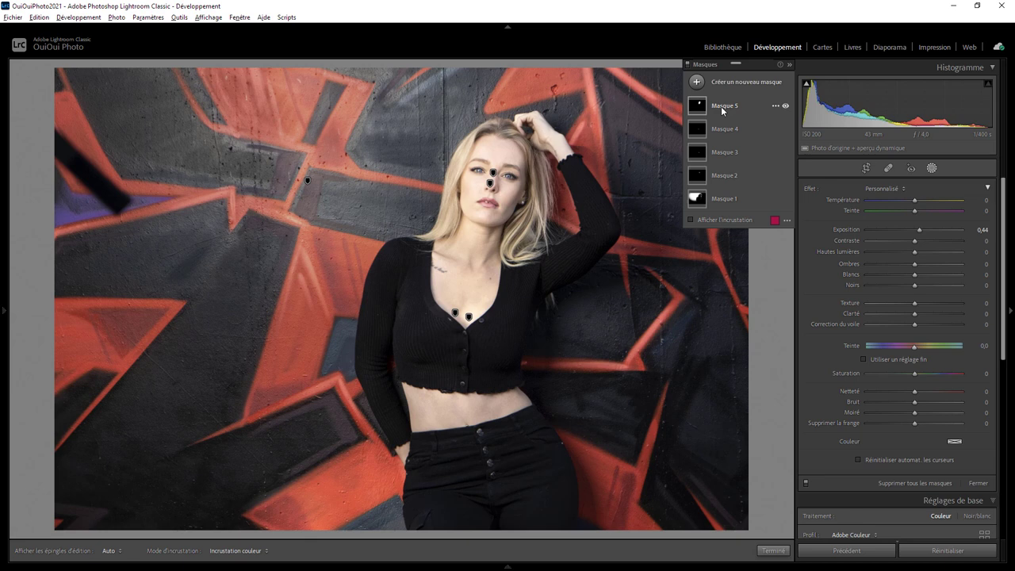
pyautogui.click(721, 106)
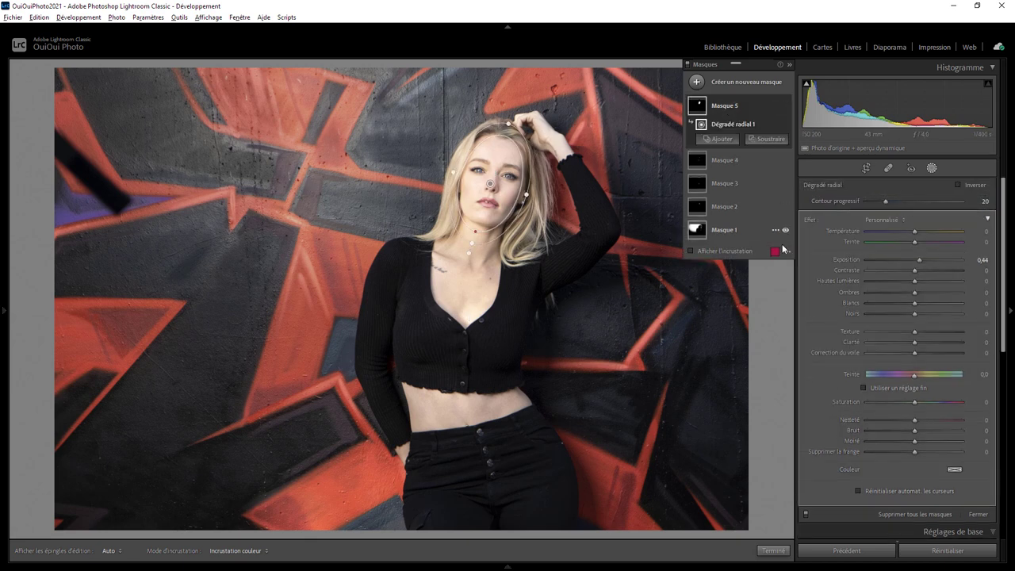
pyautogui.moveTo(916, 343)
pyautogui.mouseDown()
pyautogui.moveTo(951, 341)
pyautogui.moveTo(912, 342)
pyautogui.mouseUp()
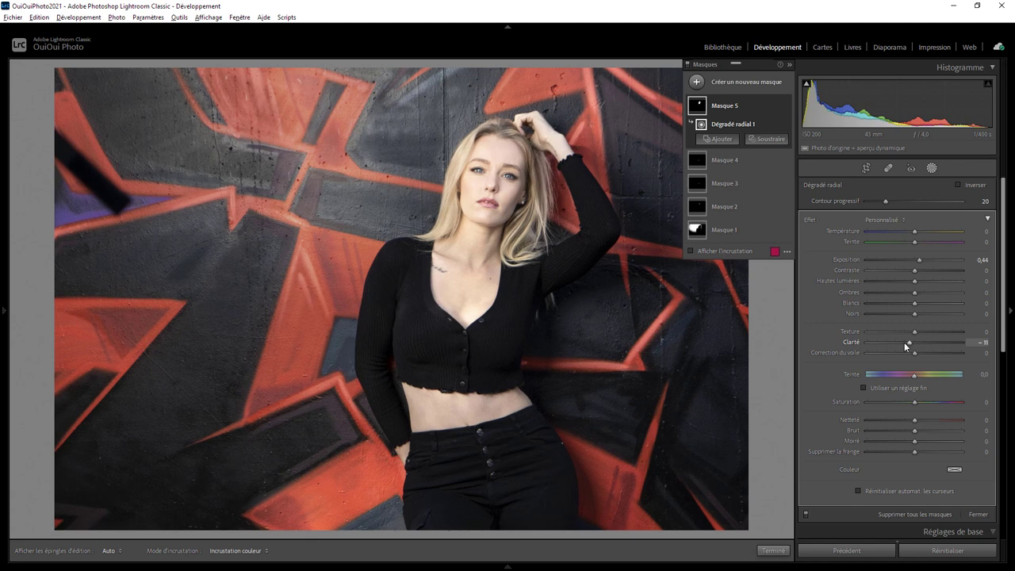
pyautogui.click(773, 551)
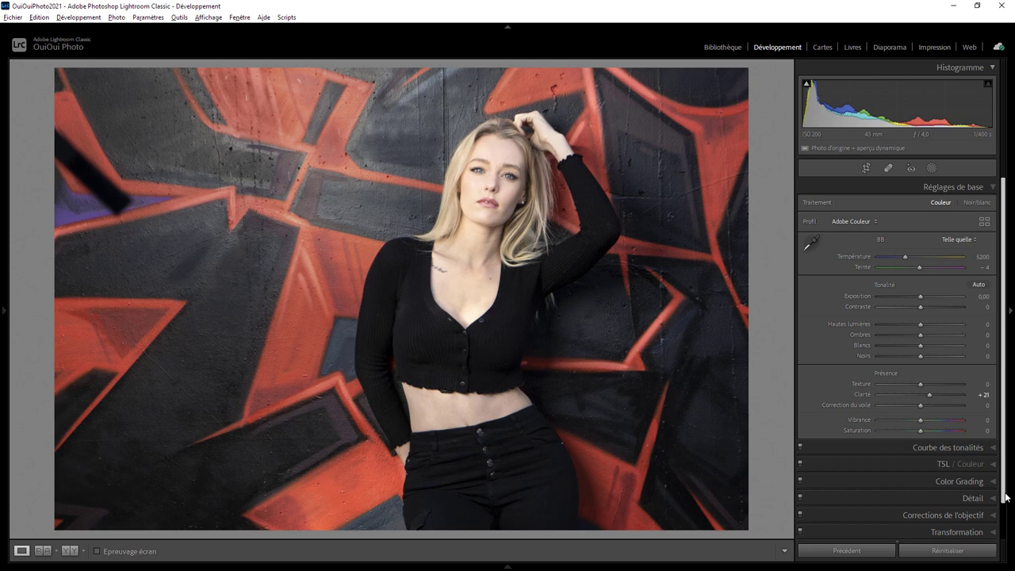
# - Add a post-crop vignette at Amount −16 and compare it with the original
pyautogui.scroll(-2, 1005, 496)
pyautogui.click(993, 513)
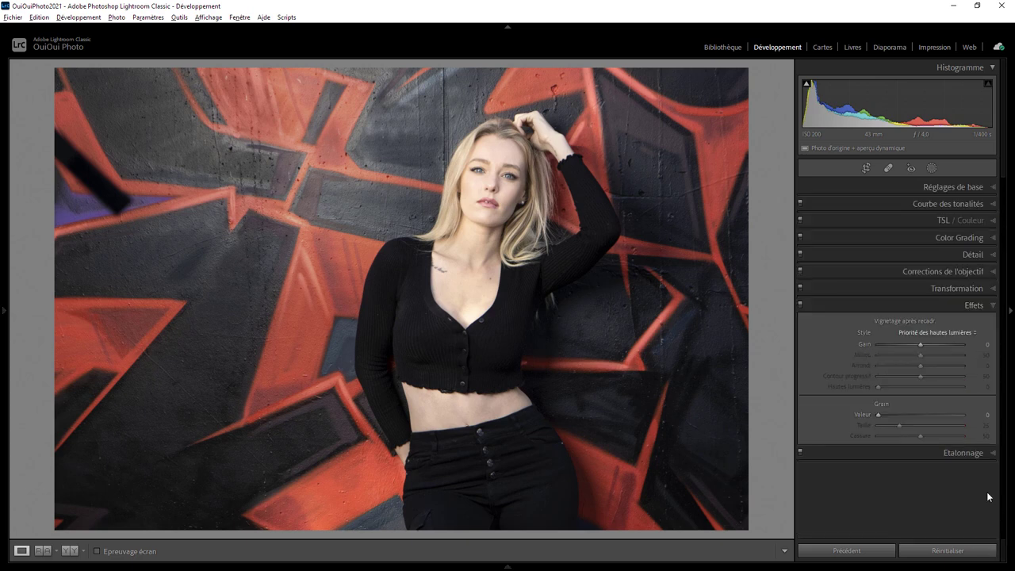
pyautogui.moveTo(919, 343); pyautogui.dragTo(912, 344)
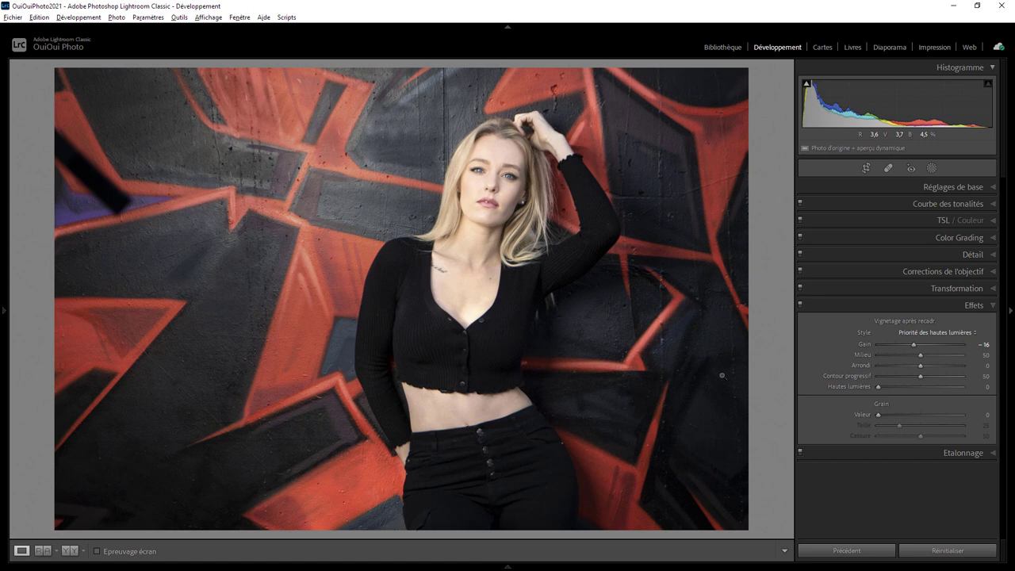
pyautogui.press('\\')
pyautogui.press('\\')
pyautogui.press('\\')
pyautogui.press('\\')
pyautogui.press('\\')
pyautogui.press('\\')
pyautogui.press('\\')
pyautogui.press('\\')
pyautogui.press('\\')
pyautogui.press('\\')
pyautogui.press('\\')
pyautogui.press('\\')
# - Lower the face mask's exposure from 0.44 to 0.16, then zoom in on the face
pyautogui.click(929, 169)
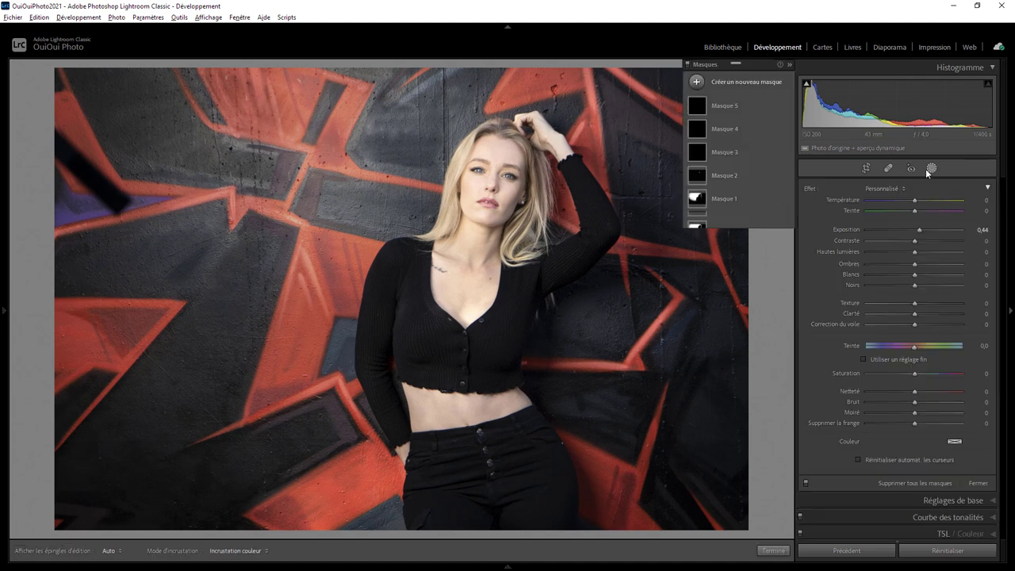
pyautogui.click(489, 184)
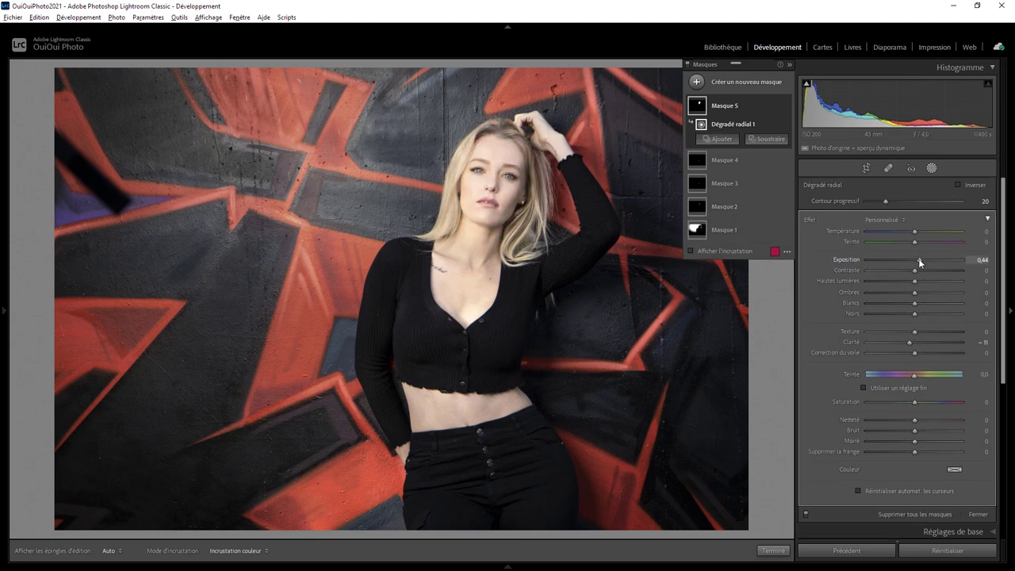
pyautogui.moveTo(920, 262); pyautogui.dragTo(917, 262)
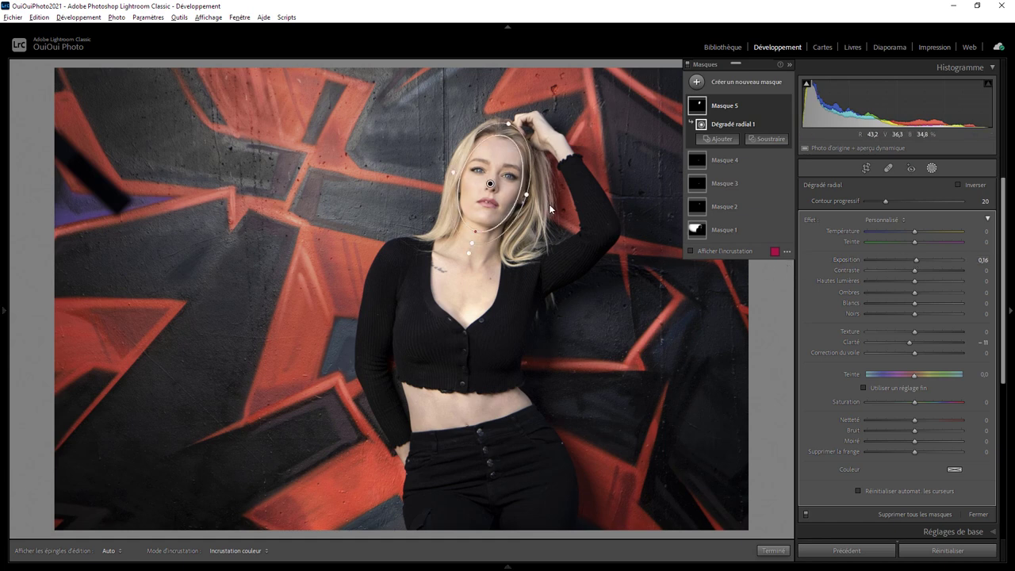
pyautogui.click(770, 550)
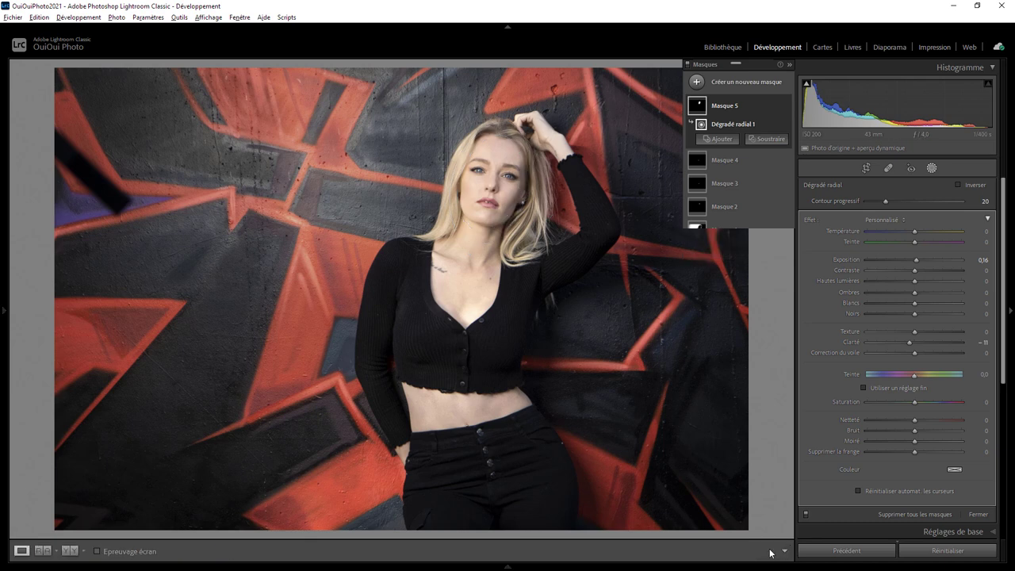
pyautogui.click(509, 190)
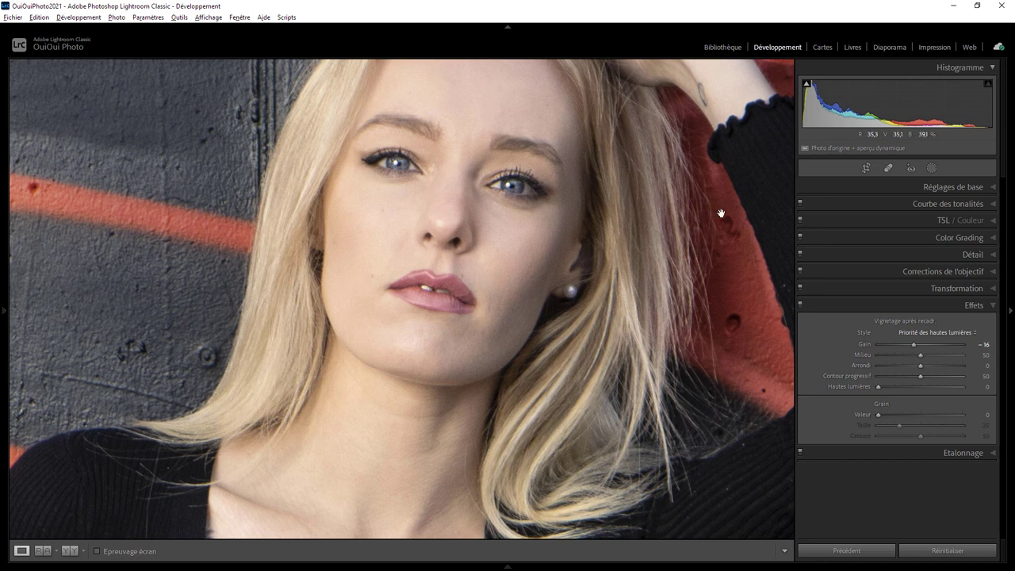
# - Create a radial gradient over the right eye with Exposure 0.44 and Clarity 16
pyautogui.click(932, 170)
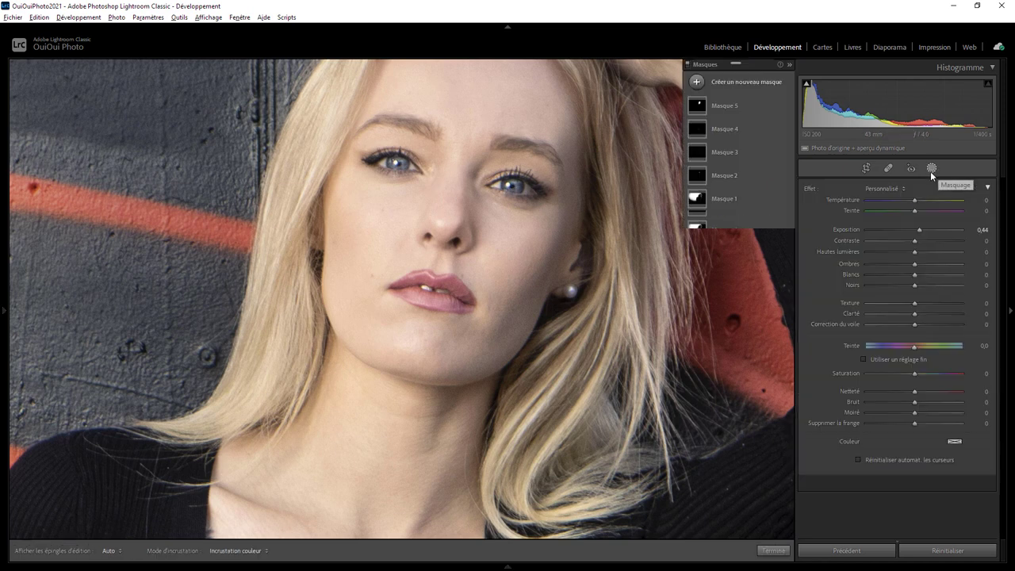
pyautogui.click(697, 83)
pyautogui.click(757, 163)
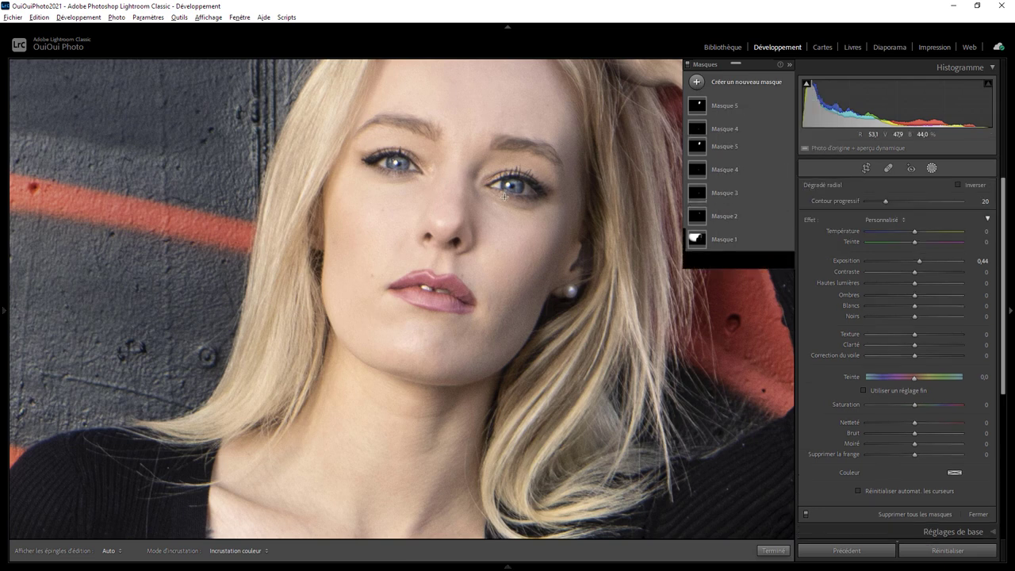
pyautogui.moveTo(512, 186); pyautogui.dragTo(522, 196)
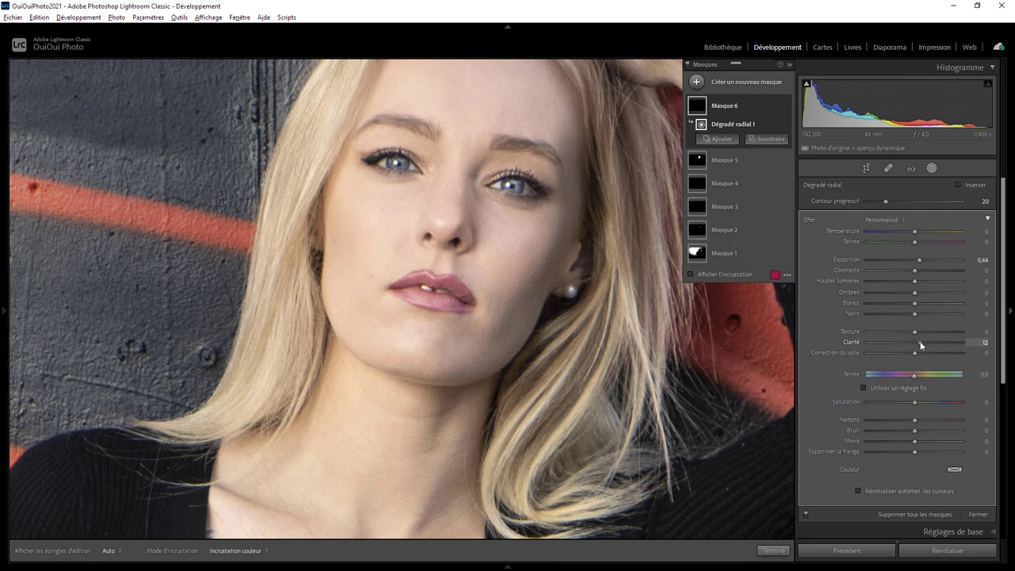
pyautogui.moveTo(905, 342)
pyautogui.mouseDown()
pyautogui.moveTo(876, 342)
pyautogui.moveTo(940, 336)
pyautogui.moveTo(919, 340)
pyautogui.mouseUp()
# - Duplicate the eye gradient onto the left eye, then compare the full photo with the original
pyautogui.rightClick(511, 188)
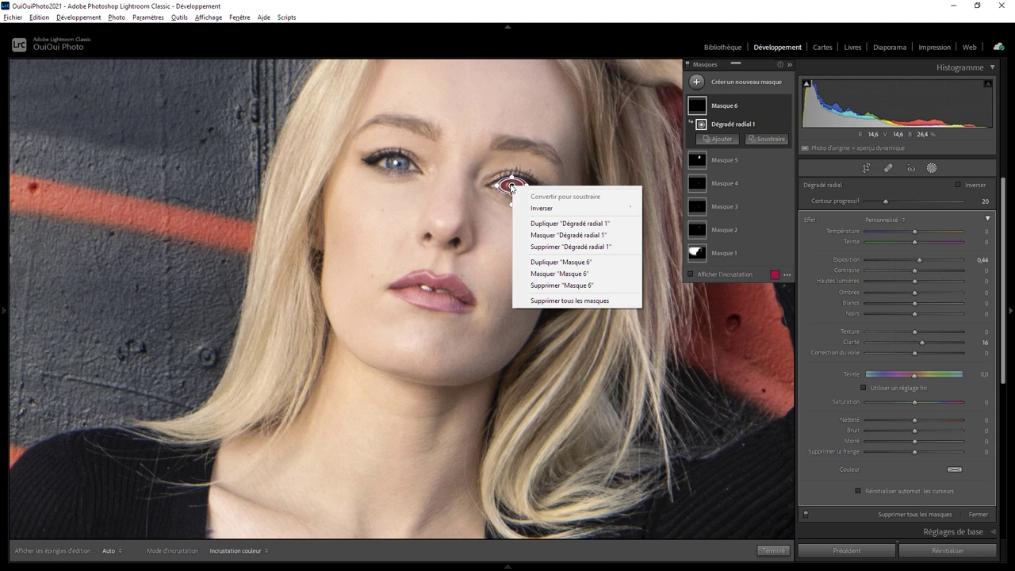
pyautogui.click(542, 223)
pyautogui.moveTo(542, 206); pyautogui.dragTo(399, 165)
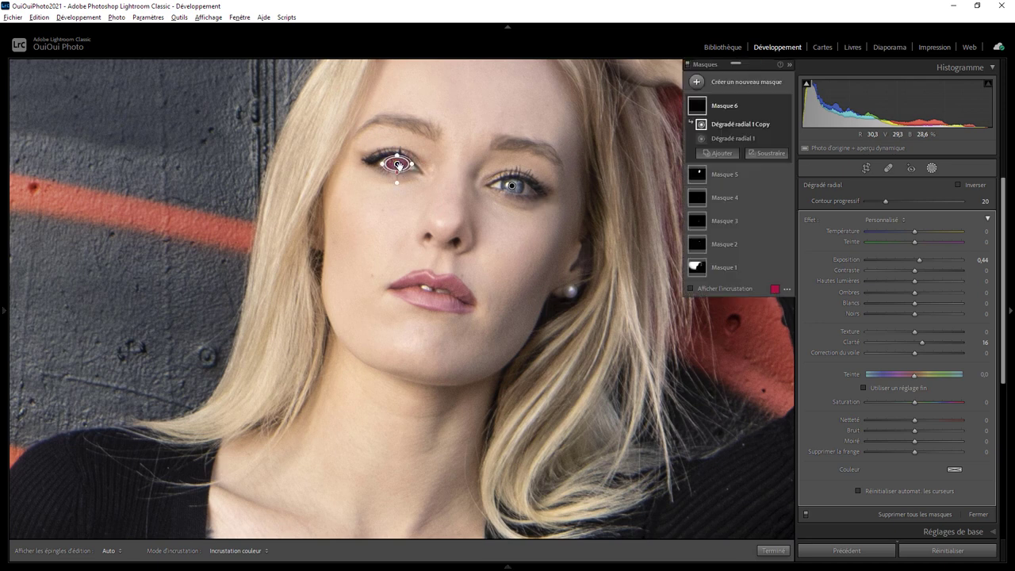
pyautogui.click(774, 549)
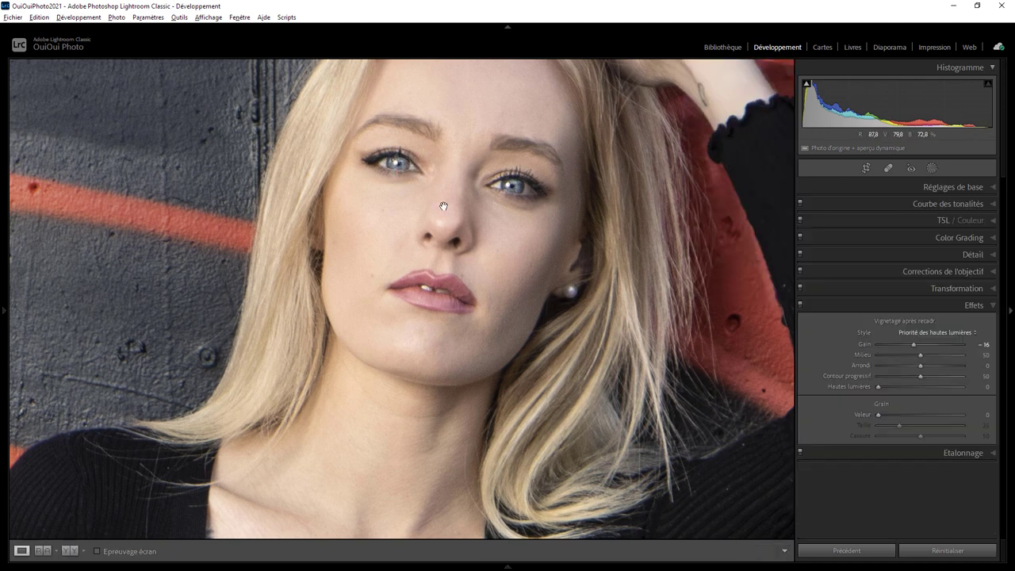
pyautogui.click(695, 328)
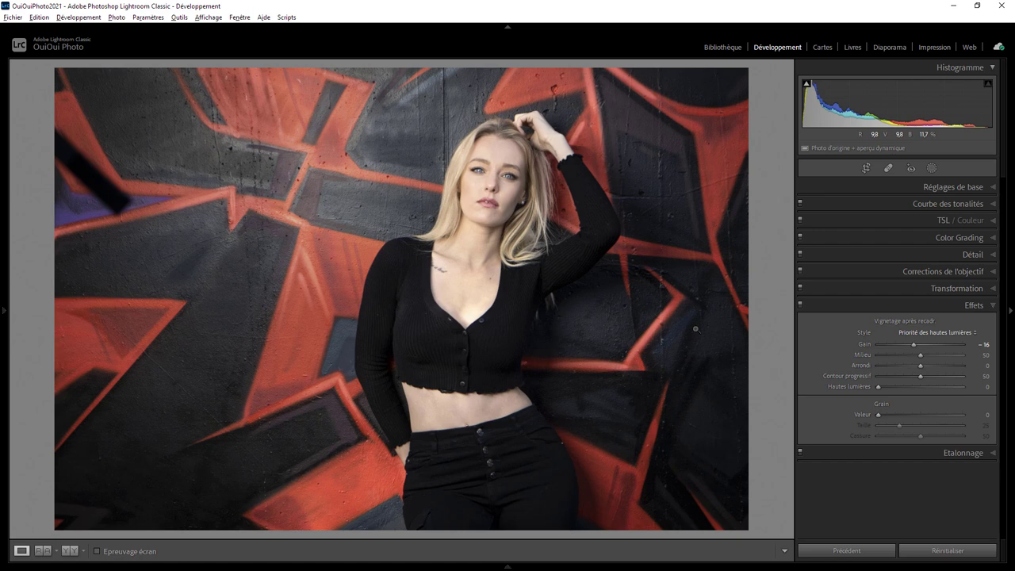
pyautogui.press('\\')
pyautogui.press('\\')
pyautogui.press('\\')
pyautogui.press('\\')
pyautogui.press('\\')
pyautogui.press('\\')
pyautogui.press('\\')
pyautogui.press('\\')
# - Lower the eye mask Masque 6's exposure to 0.16
pyautogui.click(512, 179)
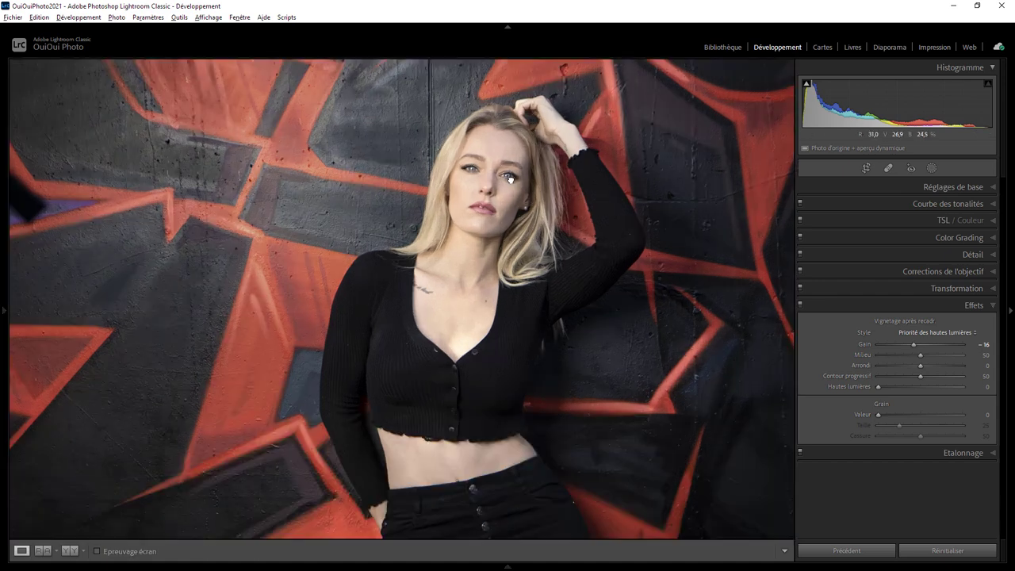
pyautogui.click(933, 168)
pyautogui.moveTo(440, 155)
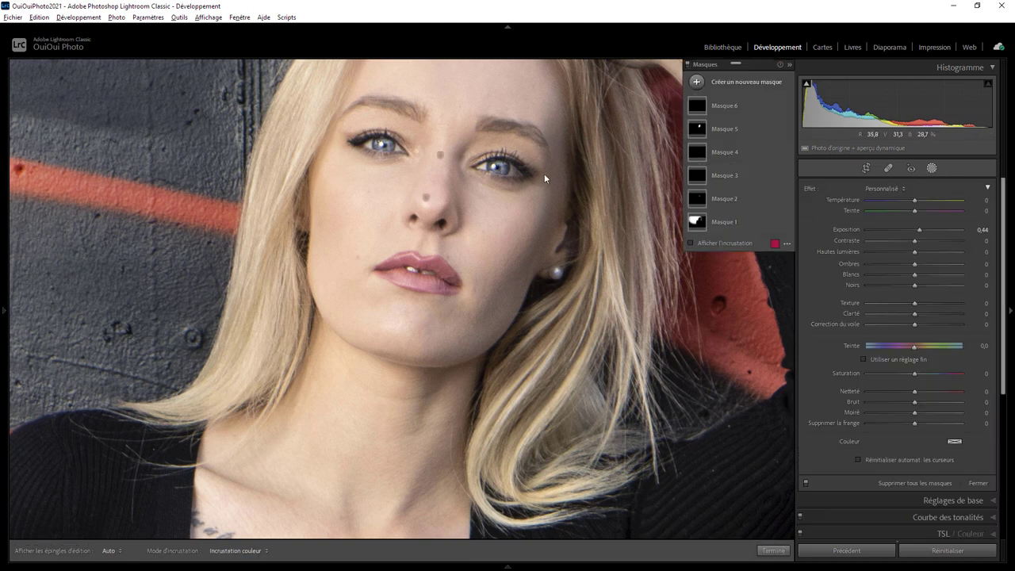
pyautogui.click(500, 170)
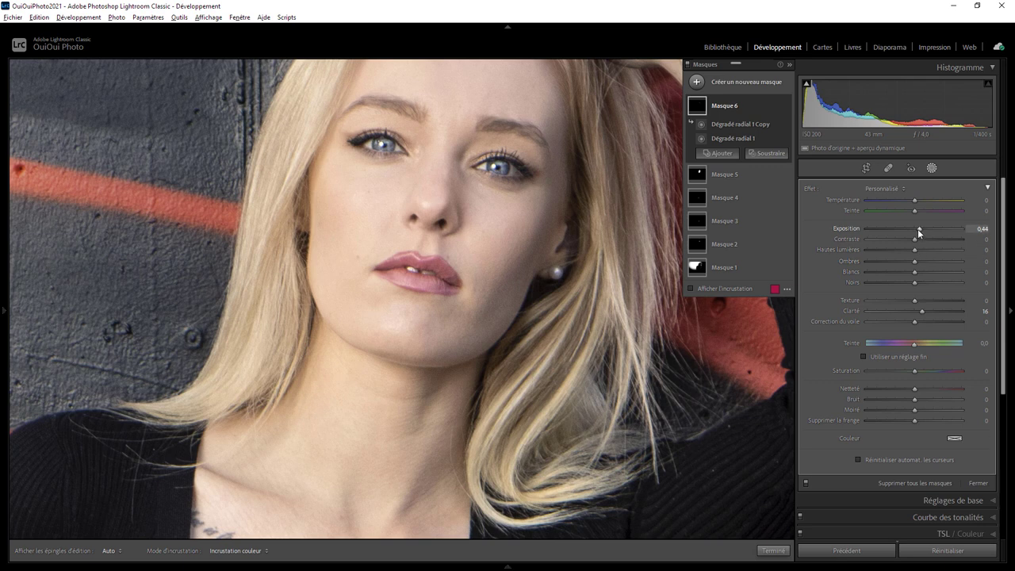
pyautogui.moveTo(917, 232); pyautogui.dragTo(914, 229)
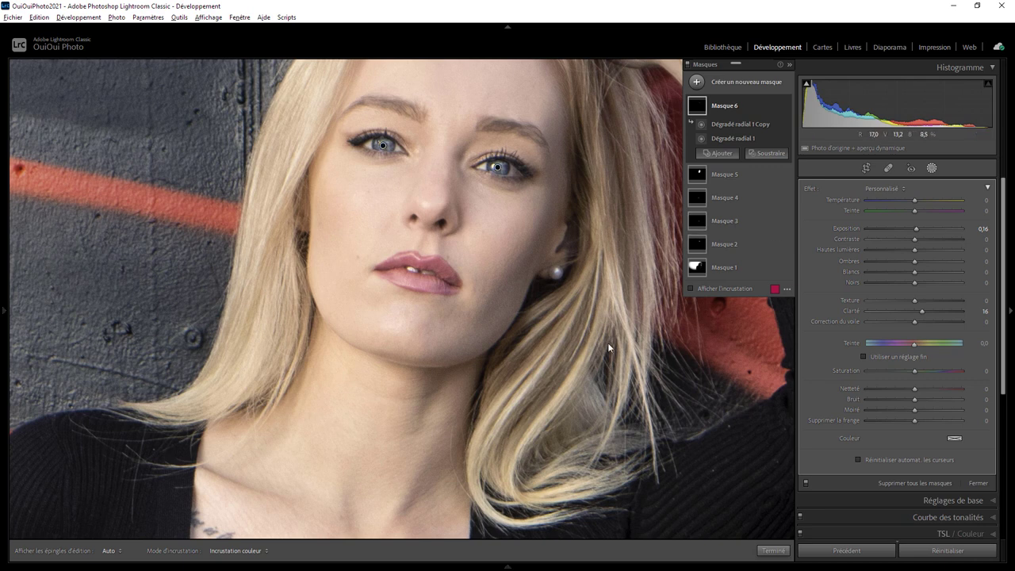
pyautogui.click(773, 550)
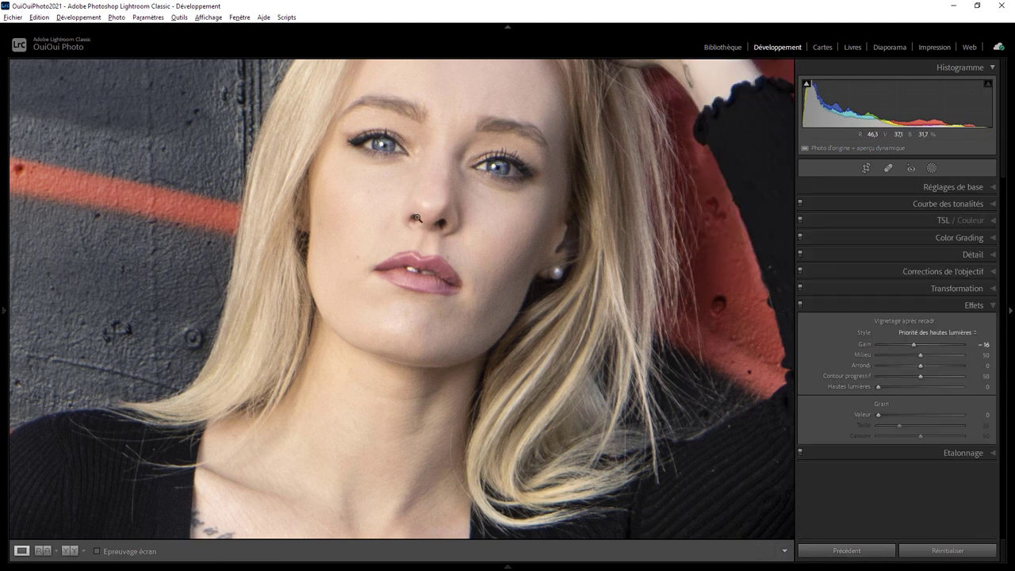
# - Zoom out and toggle Before/After to compare the finished portrait with the original
pyautogui.press('z')
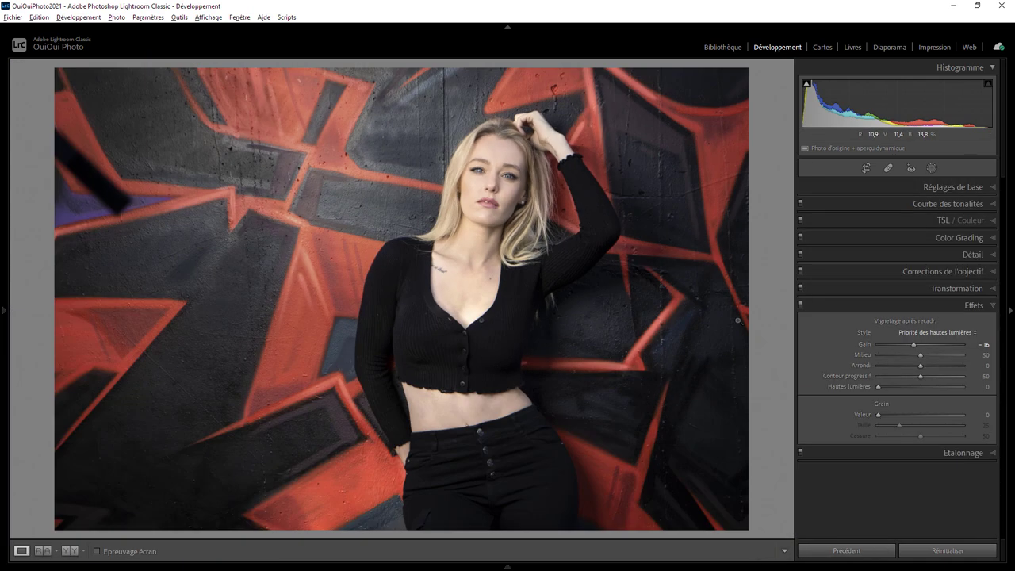
pyautogui.press('\\')
pyautogui.press('\\')
pyautogui.press('\\')
pyautogui.press('\\')
pyautogui.press('\\')
pyautogui.press('\\')
pyautogui.press('\\')
pyautogui.press('\\')
pyautogui.press('\\')
pyautogui.press('\\')
pyautogui.press('\\')
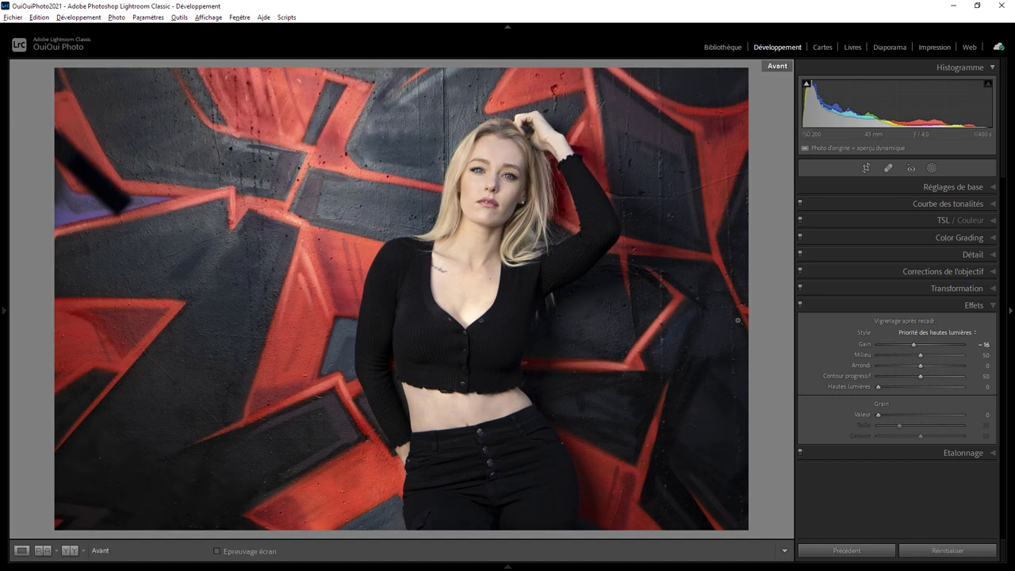
pyautogui.press('\\')
pyautogui.press('\\')
pyautogui.press('\\')
pyautogui.press('\\')
pyautogui.press('\\')
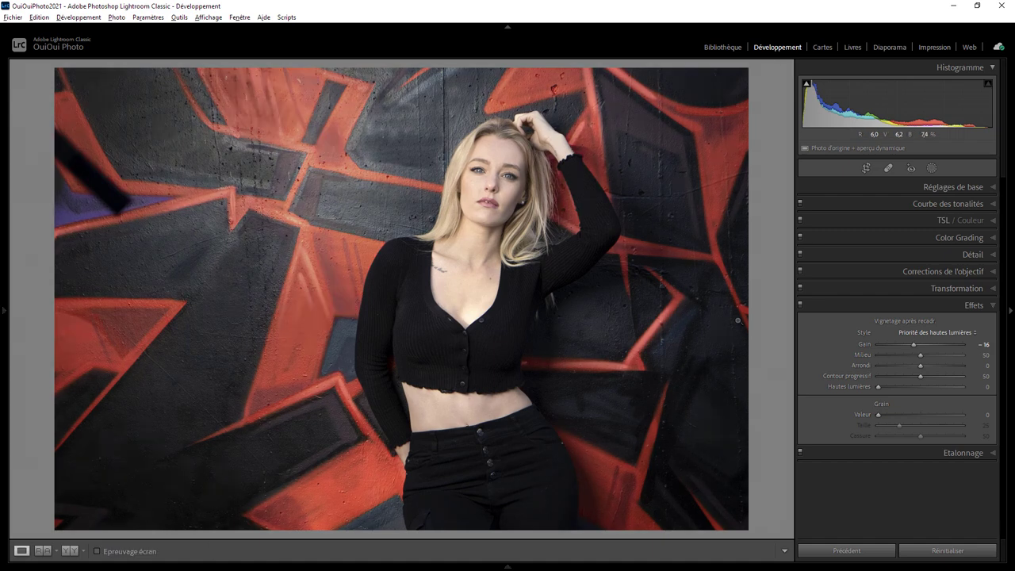
pyautogui.press('\\')
pyautogui.press('\\')
pyautogui.press('\\')
pyautogui.press('\\')
# - Raise the subject mask Masque 1's Contrast to 45
pyautogui.click(932, 168)
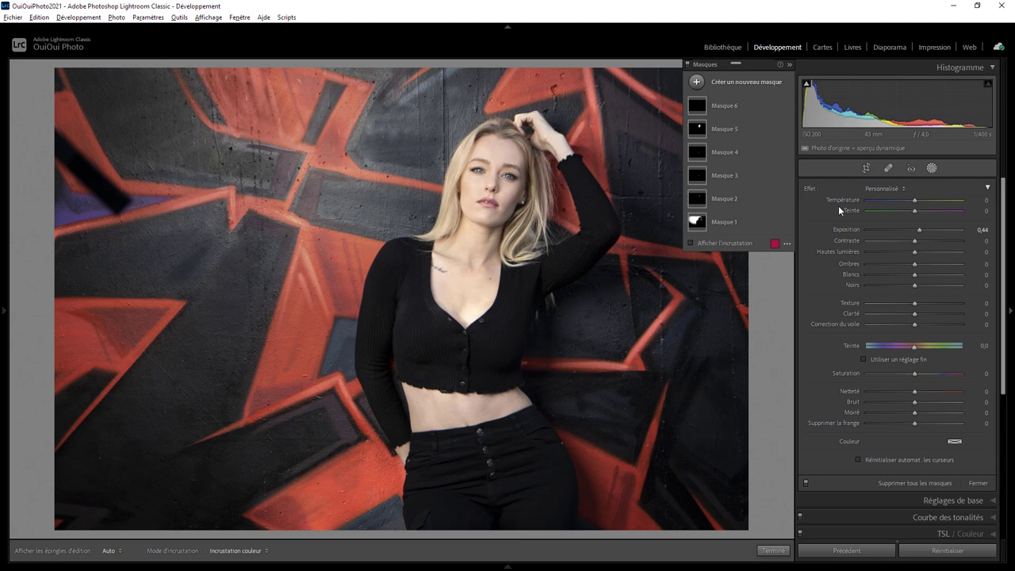
pyautogui.click(723, 224)
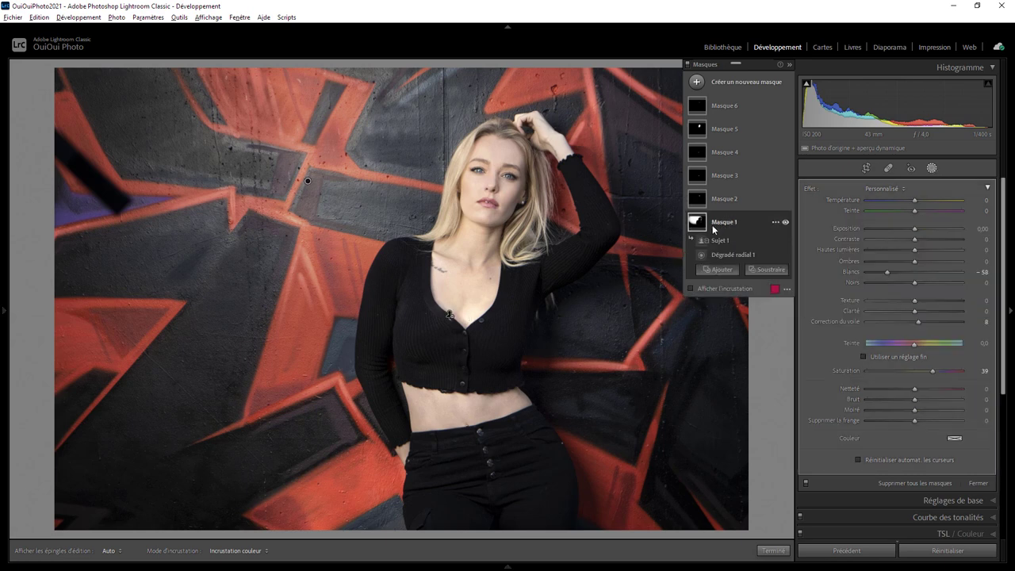
pyautogui.click(309, 183)
pyautogui.moveTo(914, 239); pyautogui.dragTo(936, 239)
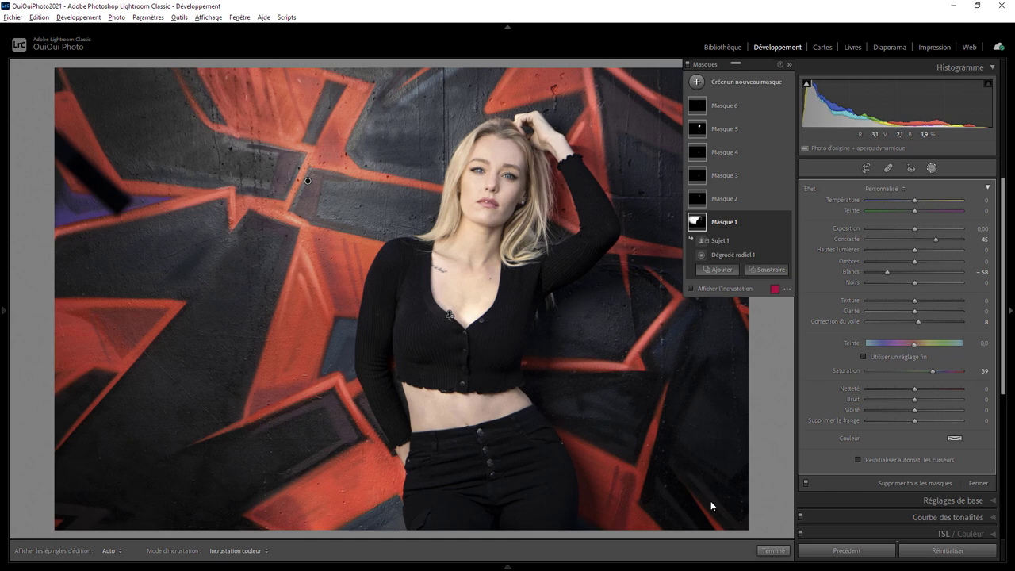
pyautogui.click(772, 550)
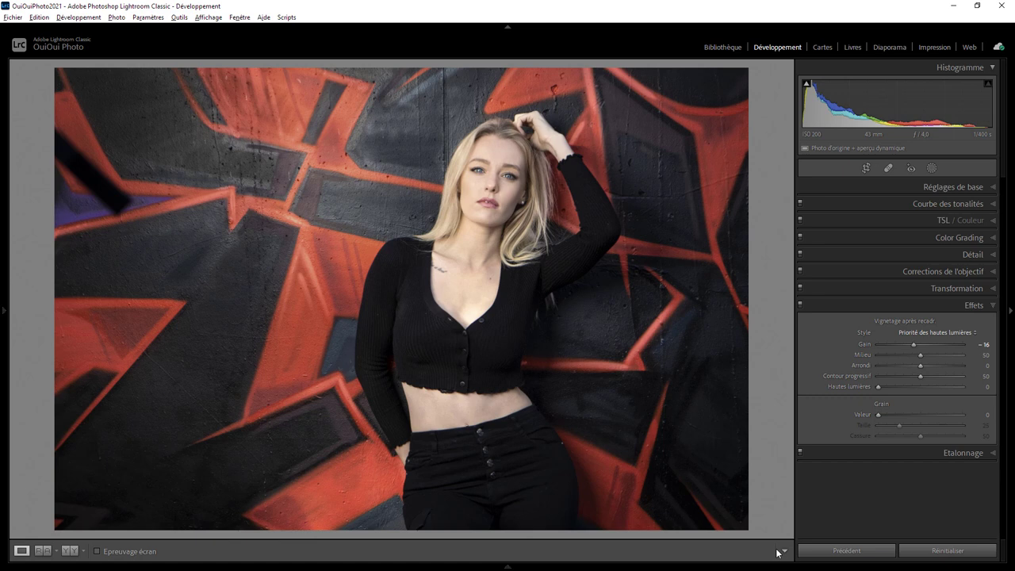
# - Check Masque 1's coverage with a colour-on-greyscale overlay, then exit mask editing
pyautogui.click(933, 167)
pyautogui.moveTo(724, 105)
pyautogui.click(734, 105)
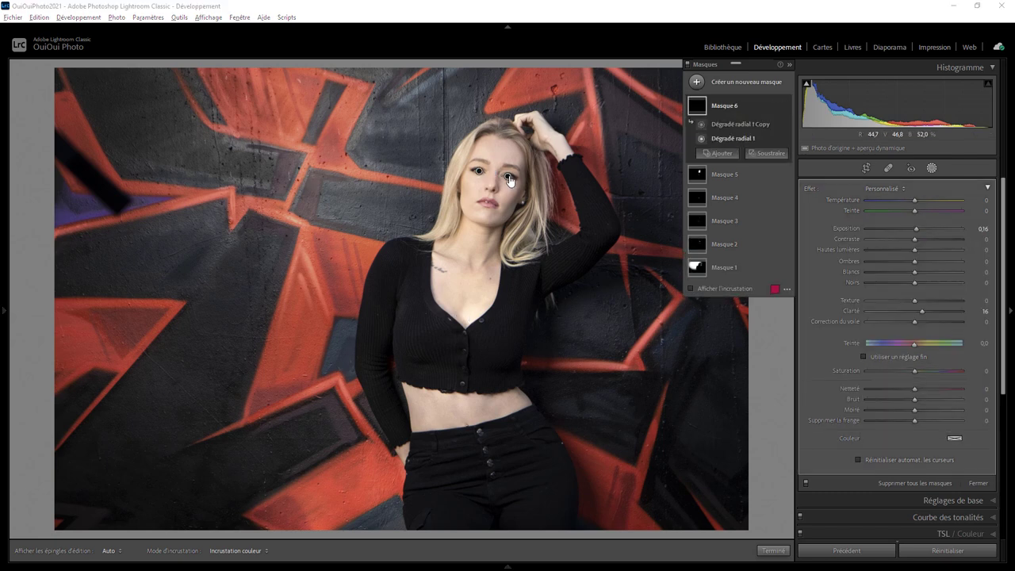
pyautogui.click(722, 269)
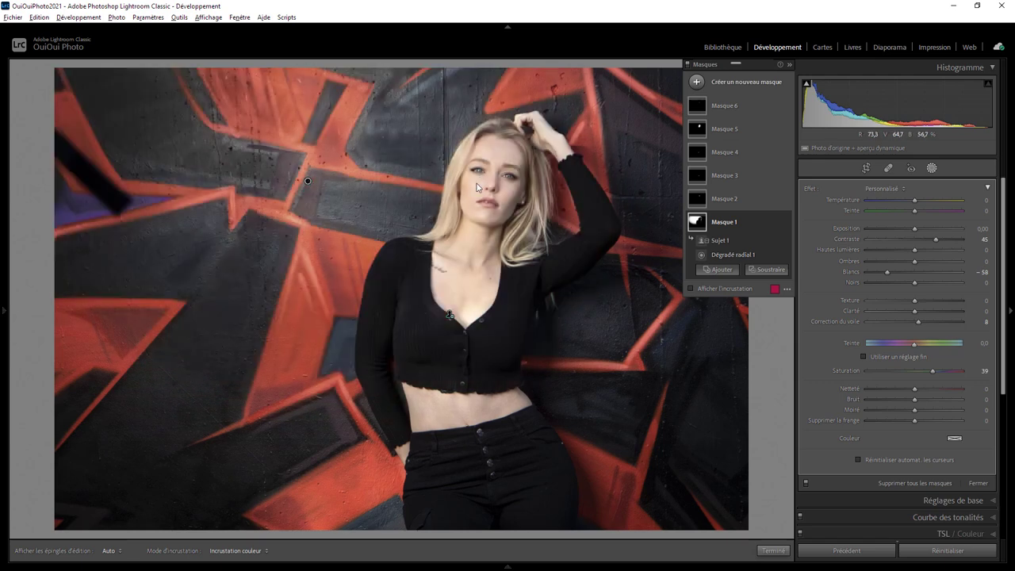
pyautogui.click(713, 291)
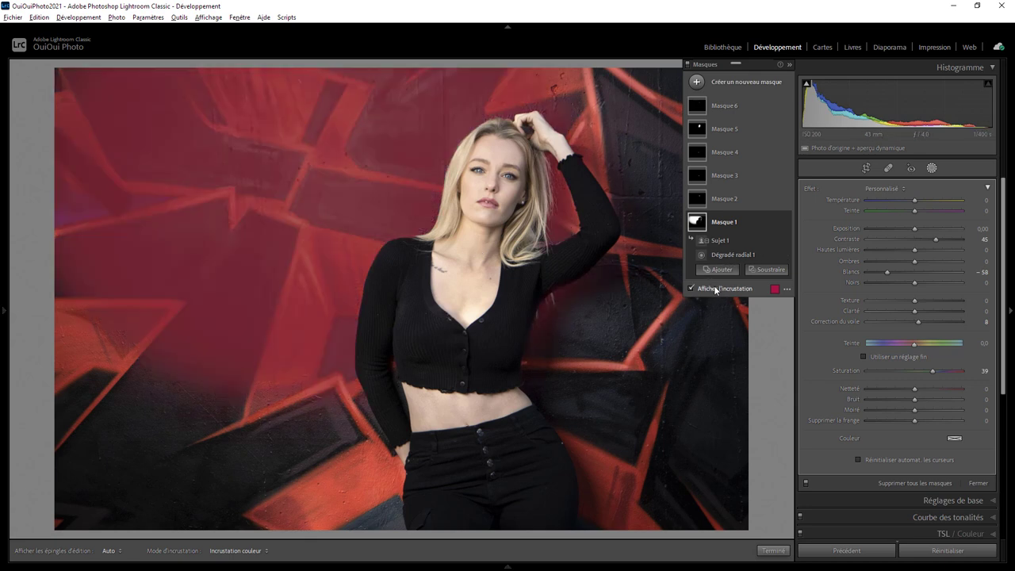
pyautogui.click(786, 290)
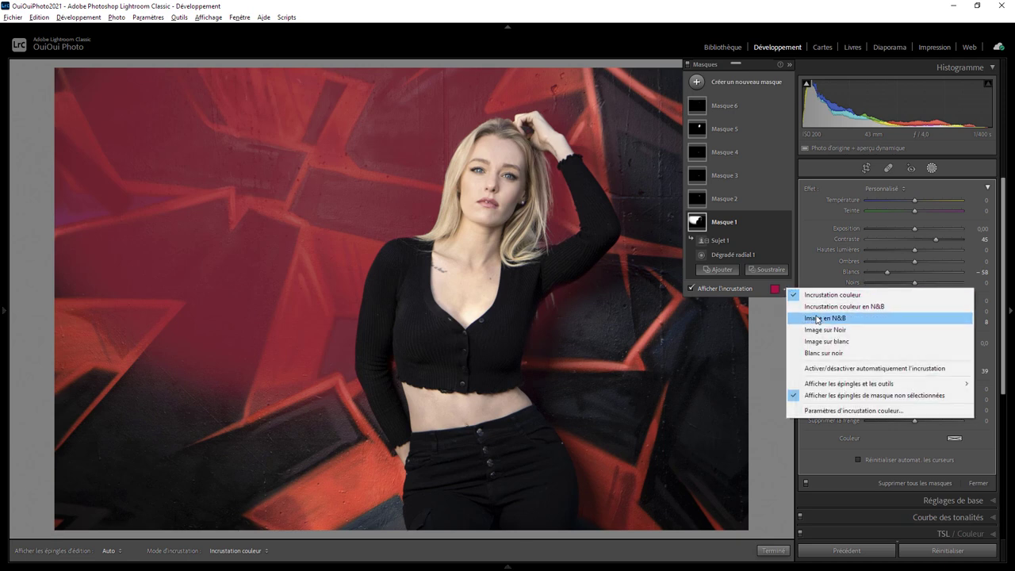
pyautogui.click(817, 319)
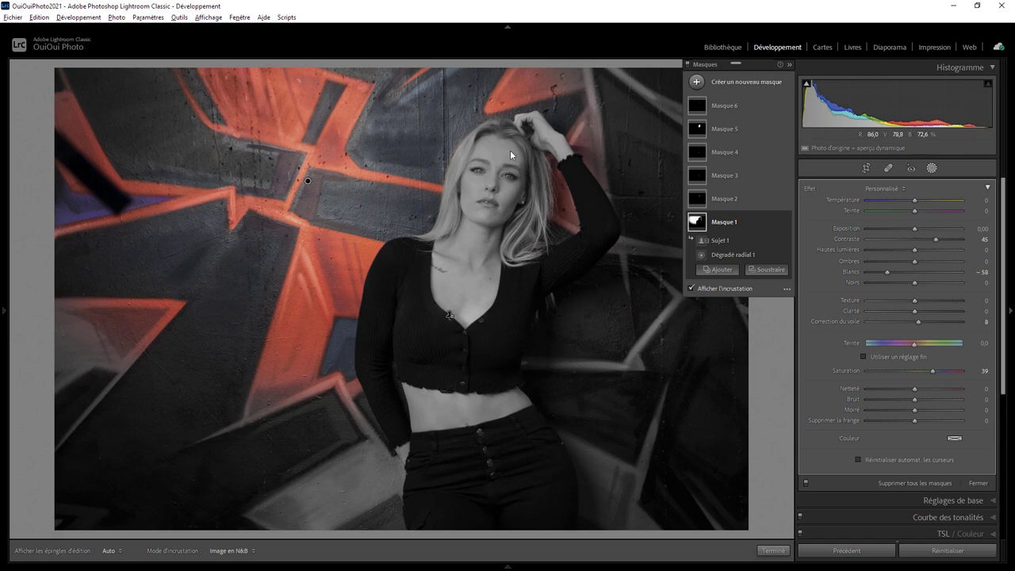
pyautogui.click(718, 290)
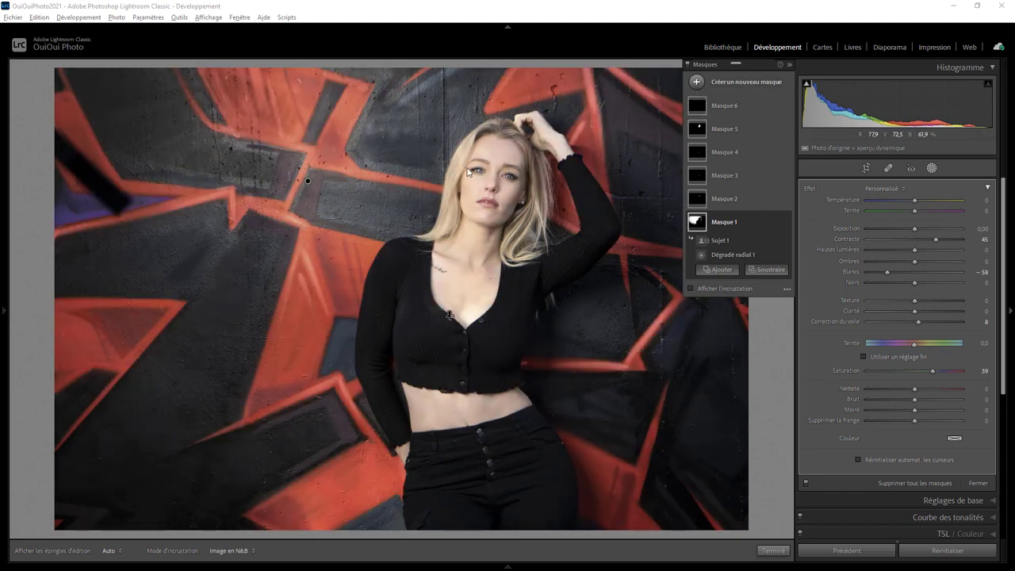
pyautogui.moveTo(356, 125)
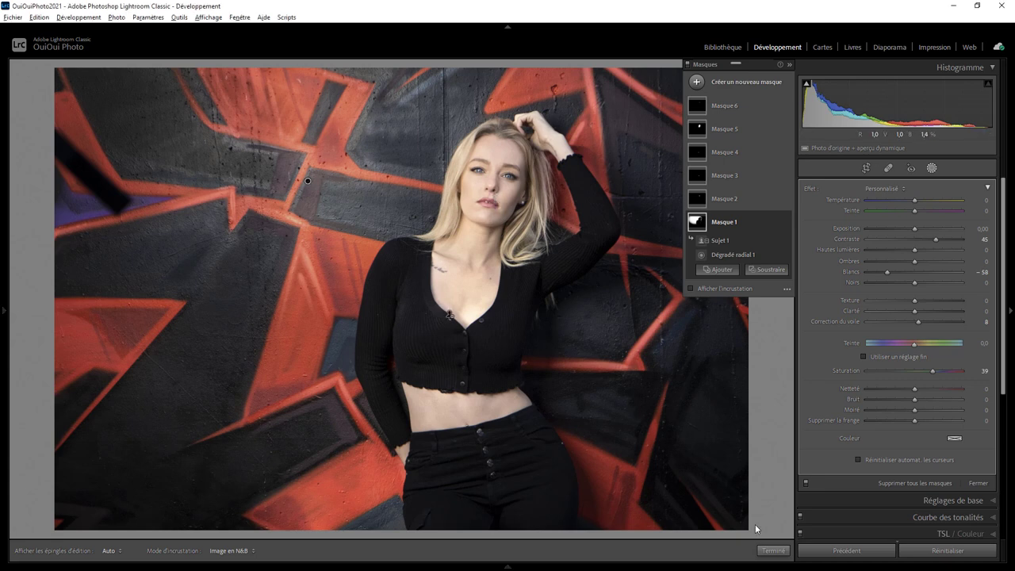
pyautogui.hotkey('shift', 'w')
# - Zoom in on the lips and start a new brush mask
pyautogui.click(487, 208)
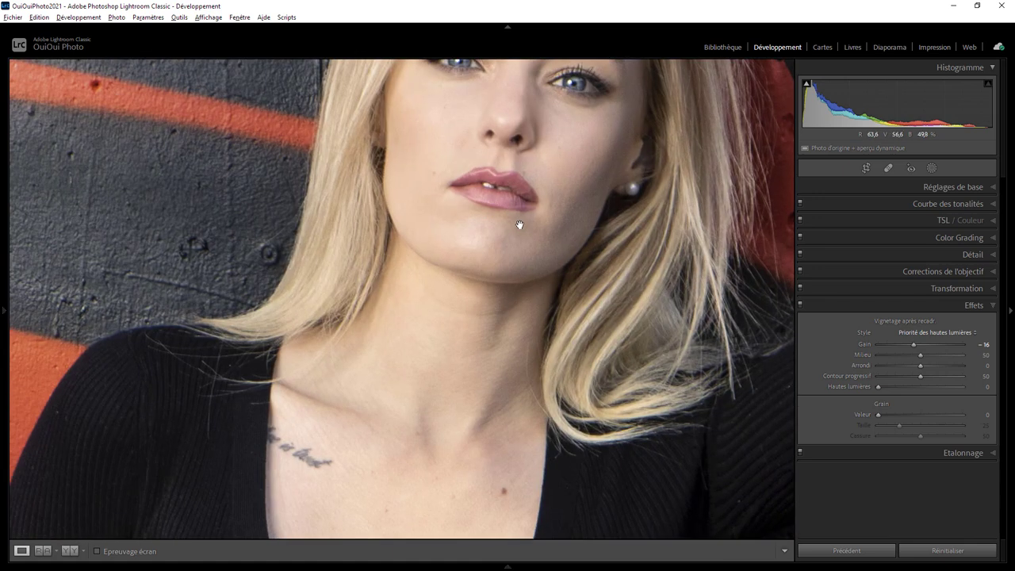
pyautogui.moveTo(521, 227); pyautogui.dragTo(503, 261)
pyautogui.click(932, 169)
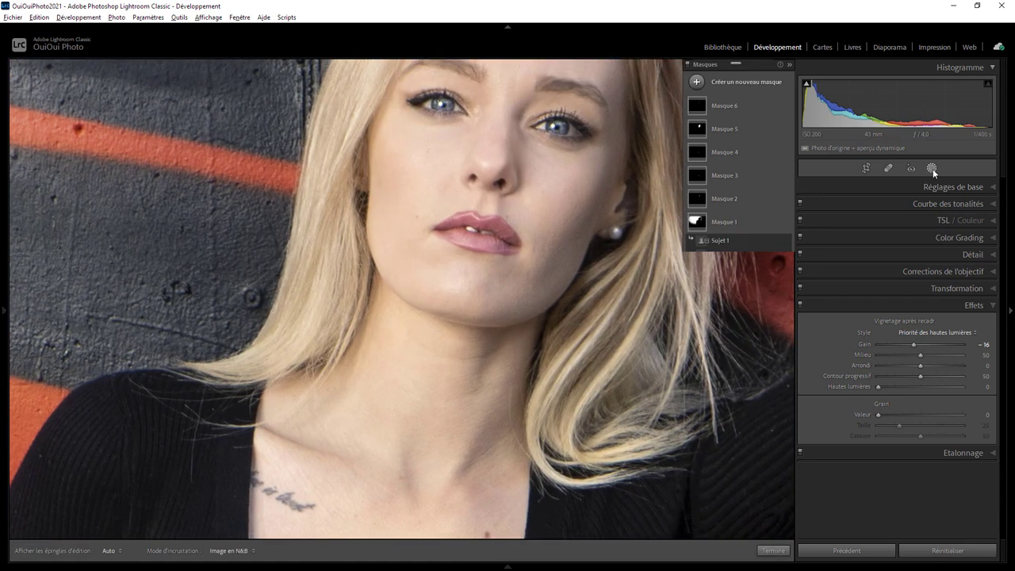
pyautogui.click(697, 84)
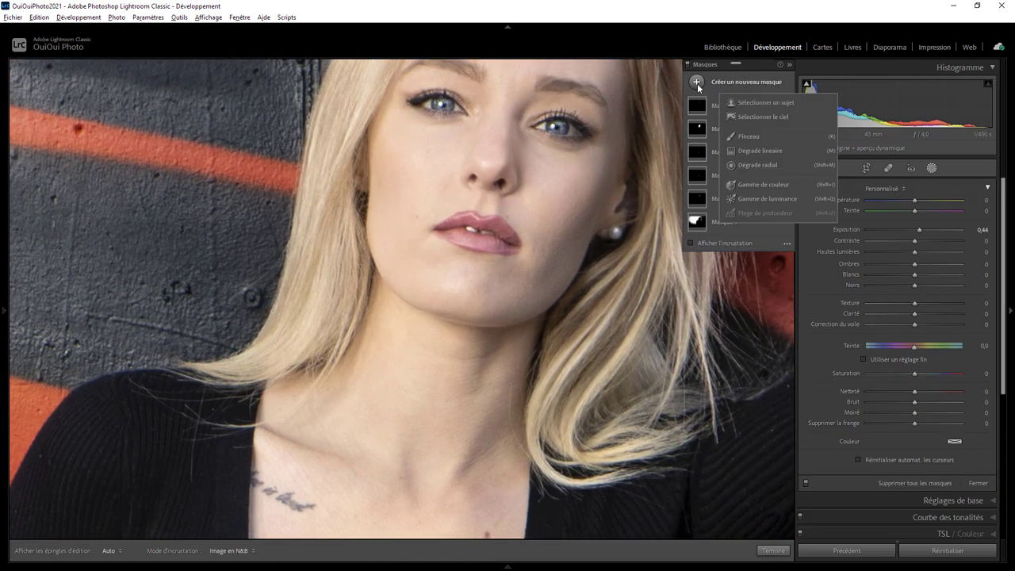
pyautogui.click(749, 138)
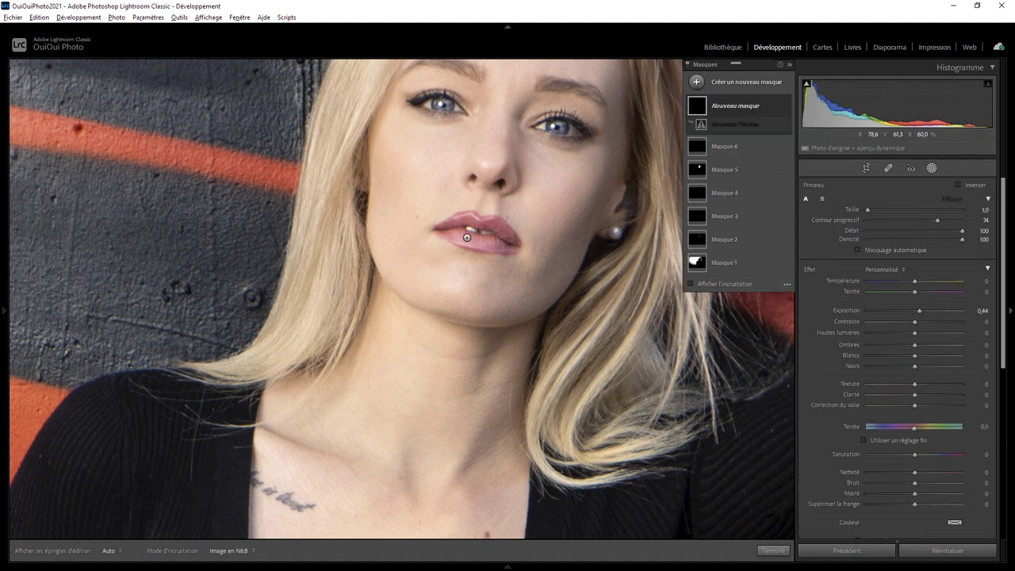
# - Frame the face and lips for painting and shrink the brush slightly
pyautogui.press('h')
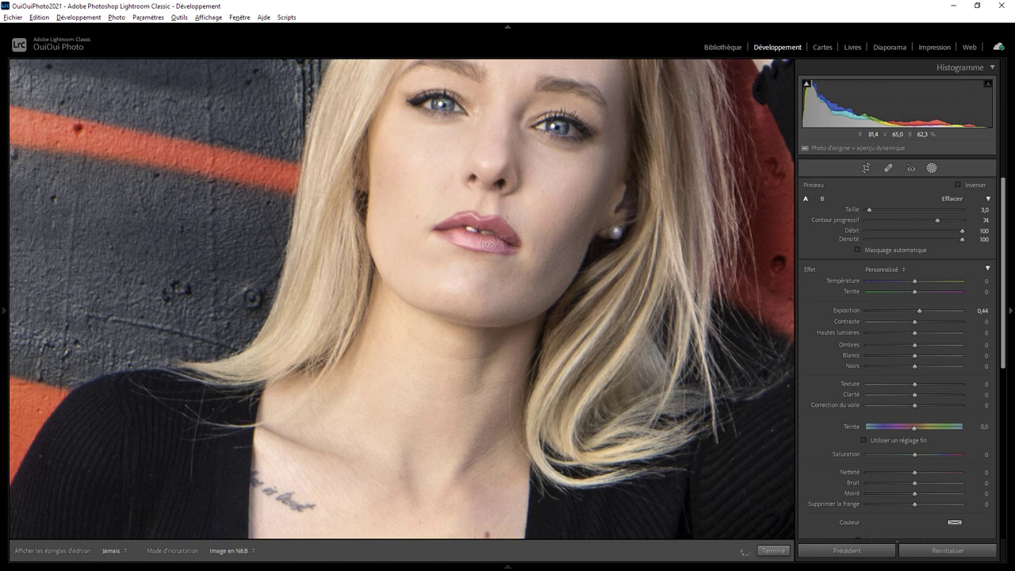
pyautogui.click(493, 248)
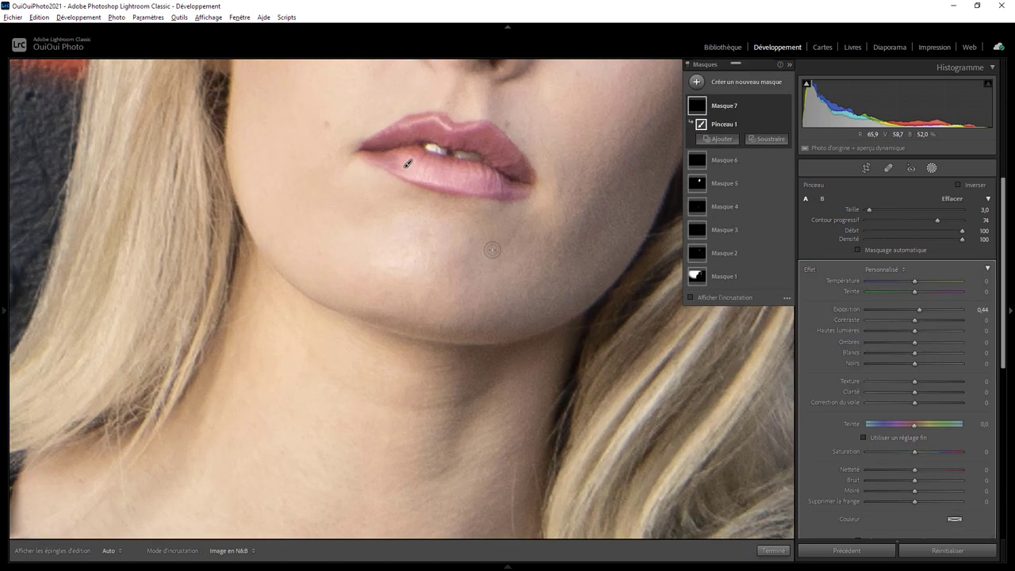
pyautogui.moveTo(436, 190); pyautogui.dragTo(530, 396)
pyautogui.press('z')
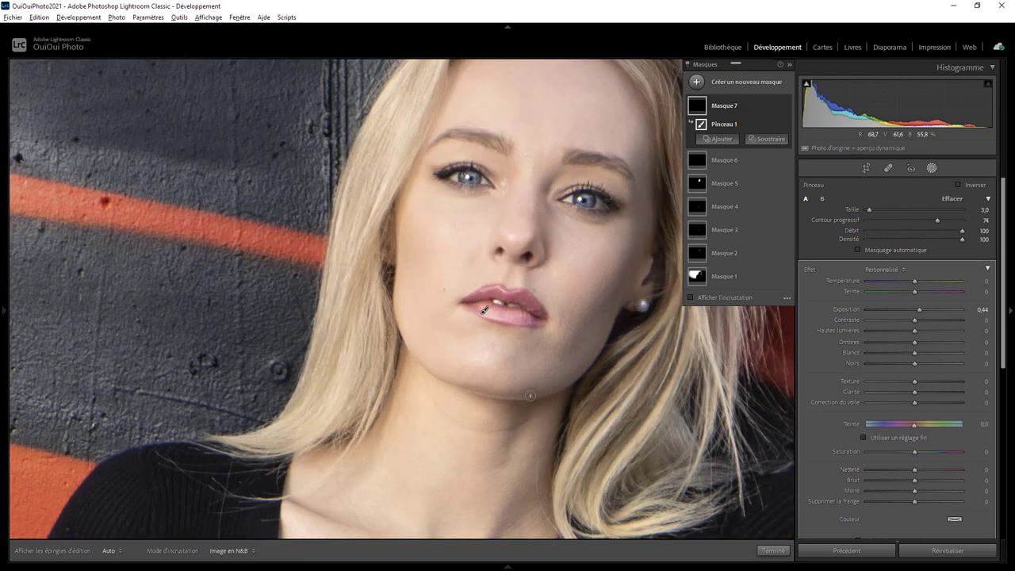
pyautogui.moveTo(537, 340); pyautogui.dragTo(379, 350)
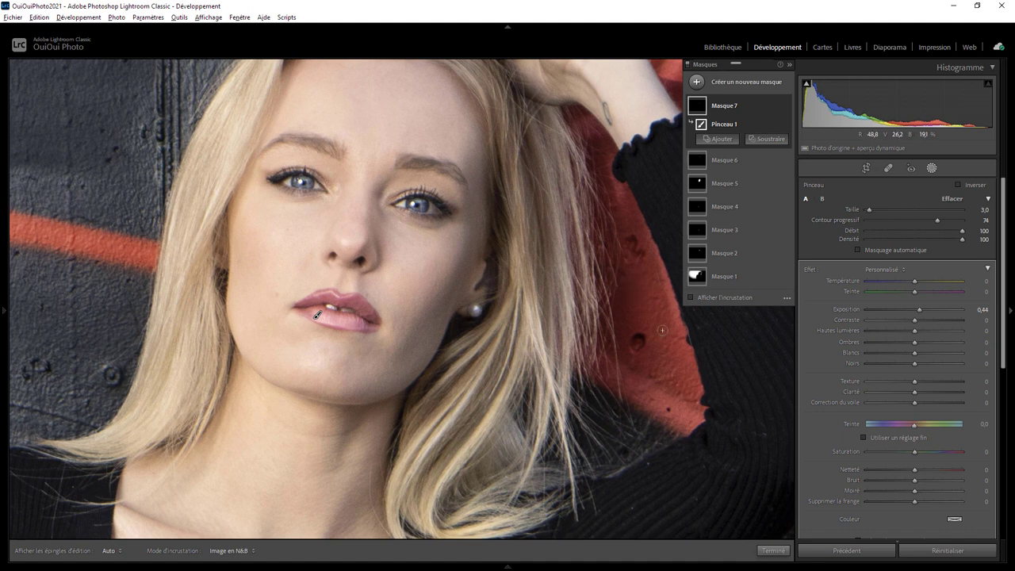
pyautogui.press('[')
pyautogui.press('h')
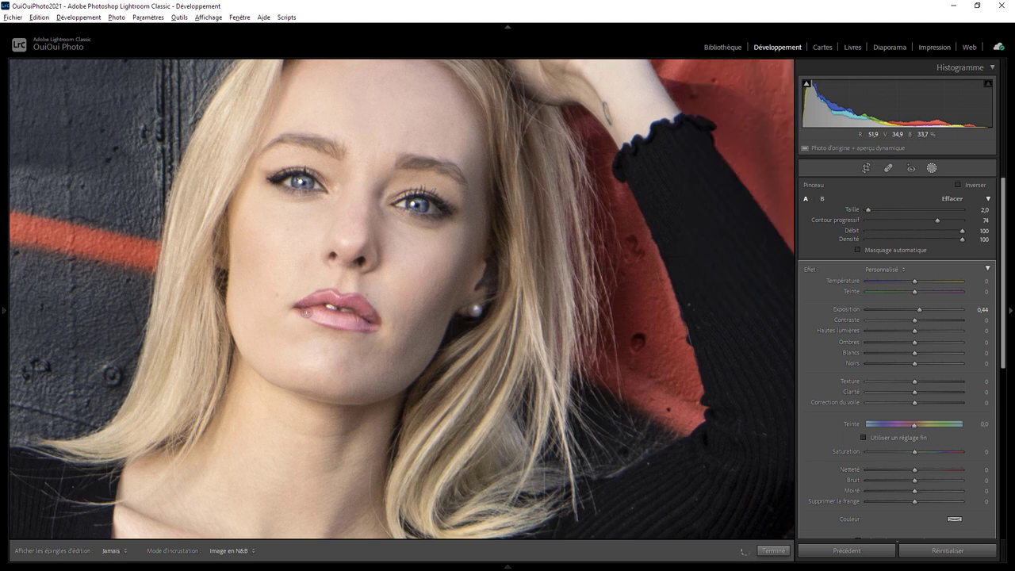
pyautogui.press('h')
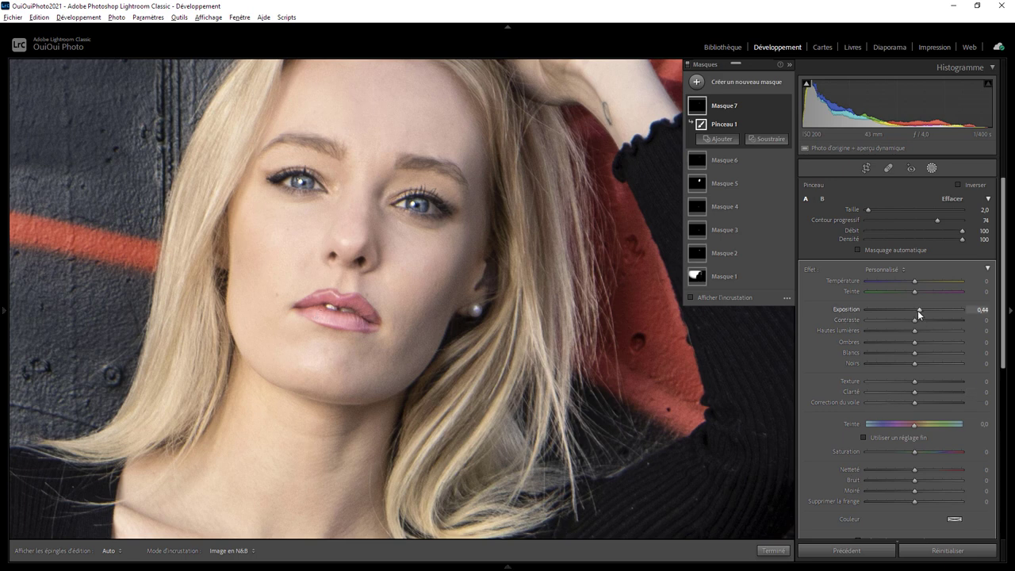
# - Give the lip mask an orange-red tint and exposure of about -0.51
pyautogui.doubleClick(919, 310)
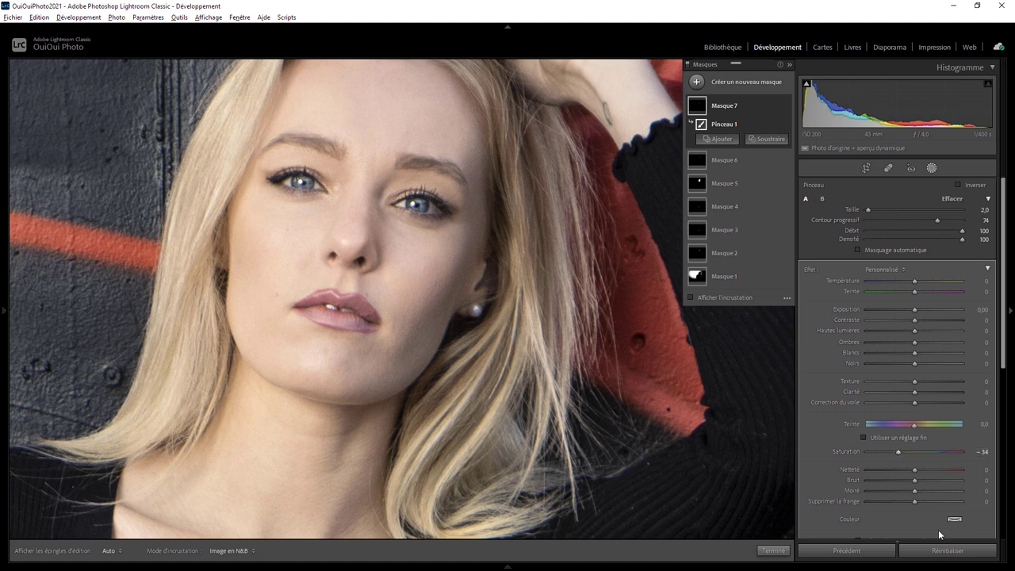
pyautogui.click(956, 520)
pyautogui.moveTo(914, 505); pyautogui.dragTo(652, 287)
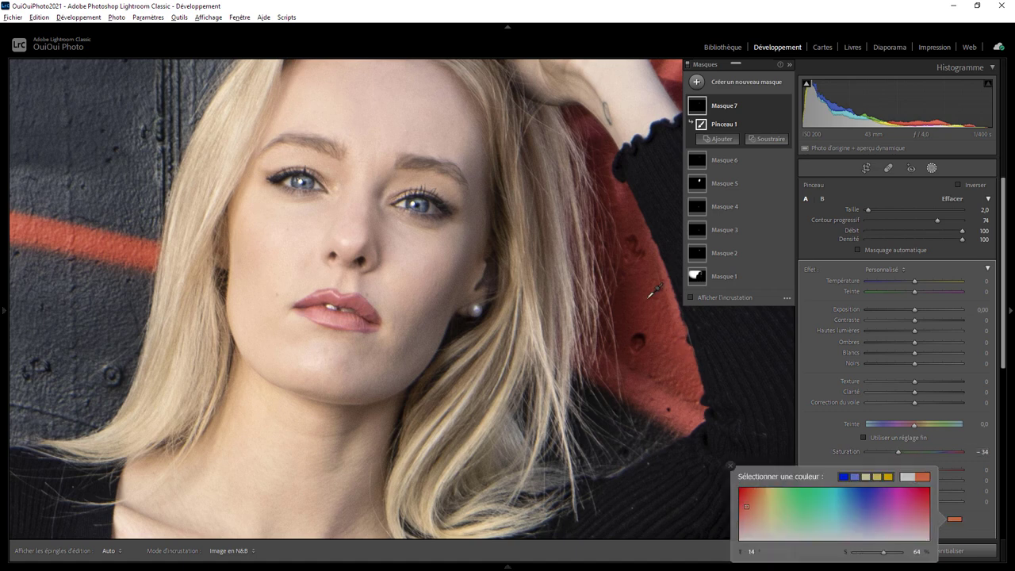
pyautogui.click(913, 309)
pyautogui.moveTo(913, 309); pyautogui.dragTo(907, 309)
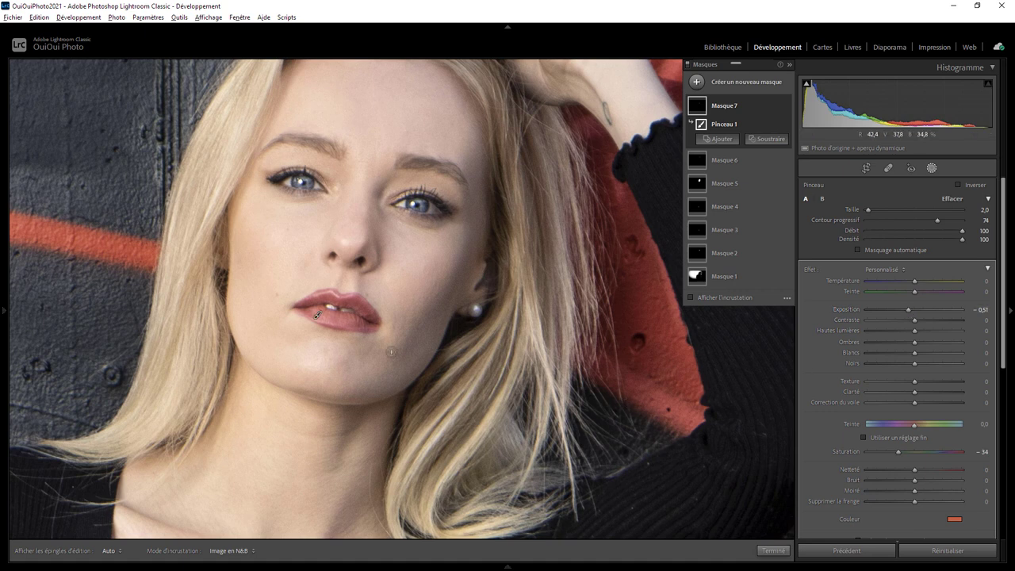
# - With the mask overlay shown, paint along the upper lip's top edge and lower-right corner
pyautogui.click(471, 304)
pyautogui.moveTo(318, 305); pyautogui.dragTo(663, 269)
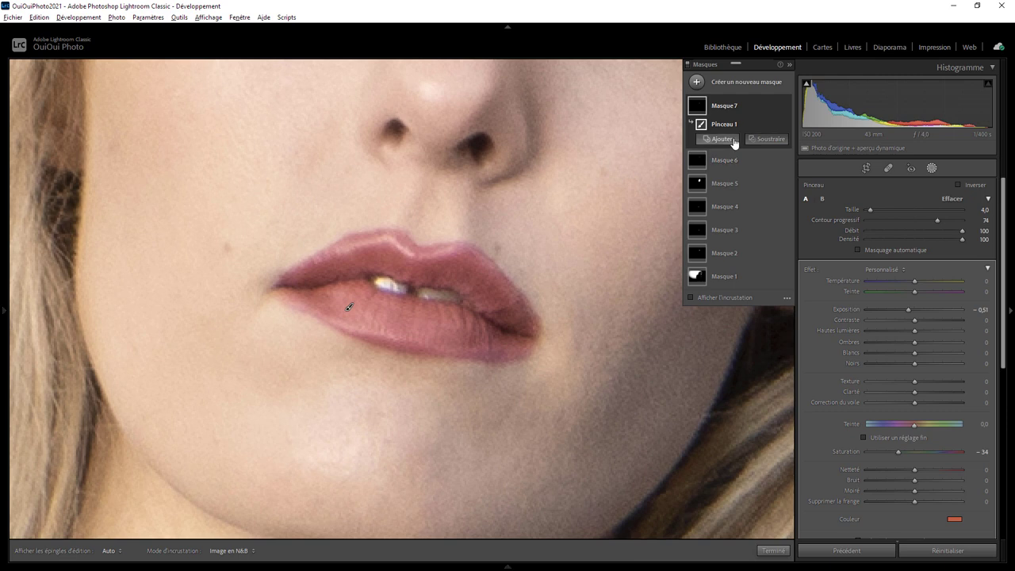
pyautogui.click(724, 297)
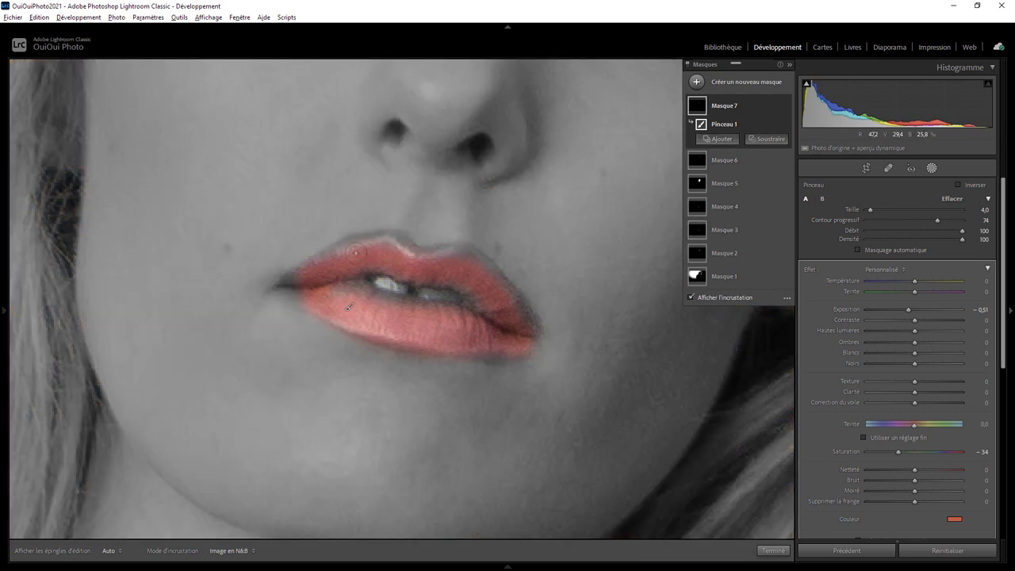
pyautogui.press('h')
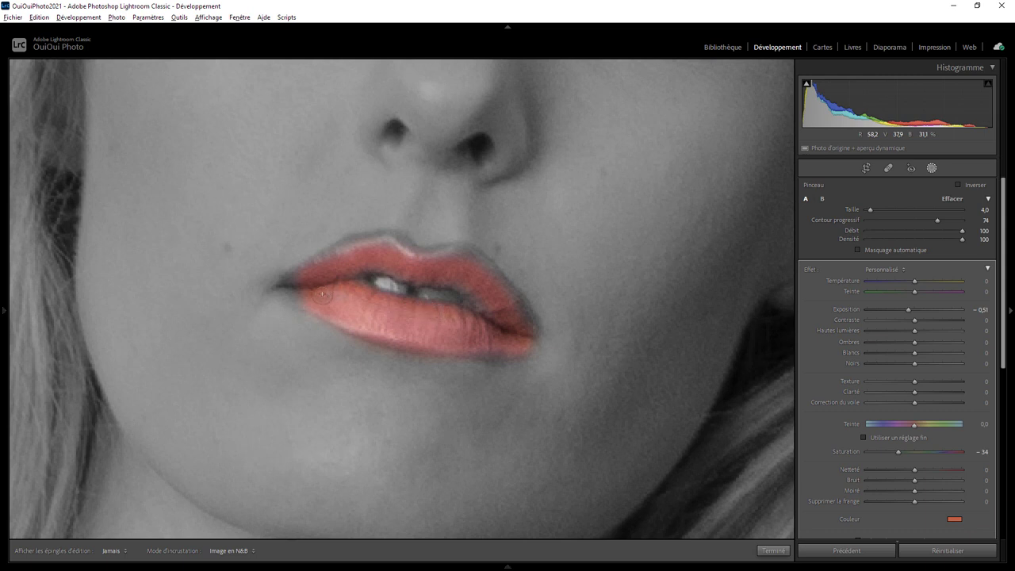
pyautogui.moveTo(329, 259)
pyautogui.mouseDown()
pyautogui.moveTo(384, 239)
pyautogui.moveTo(425, 261)
pyautogui.moveTo(452, 247)
pyautogui.moveTo(477, 258)
pyautogui.mouseUp()
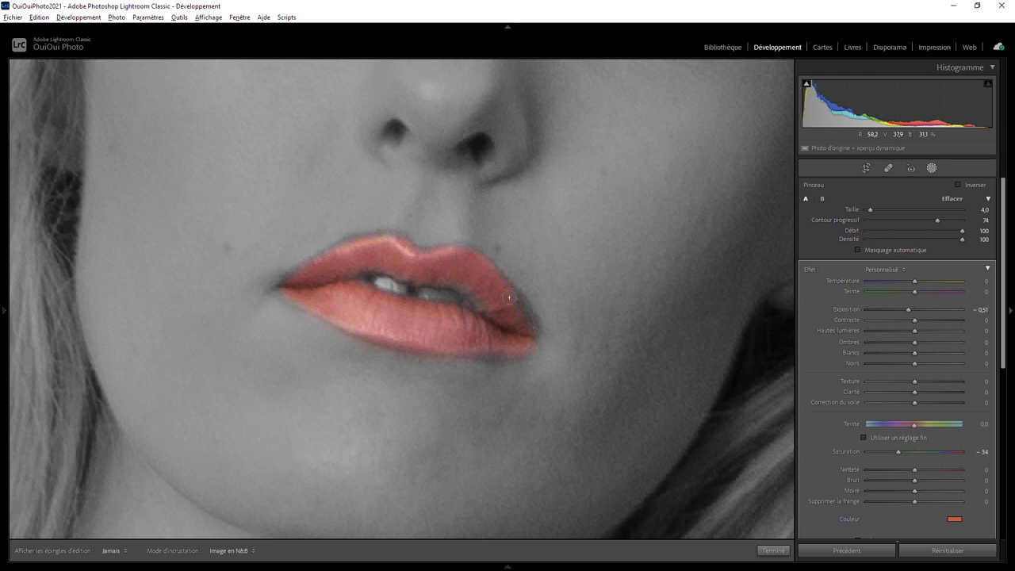
pyautogui.moveTo(527, 326); pyautogui.dragTo(522, 341)
pyautogui.press('h')
pyautogui.press('h')
pyautogui.press('h')
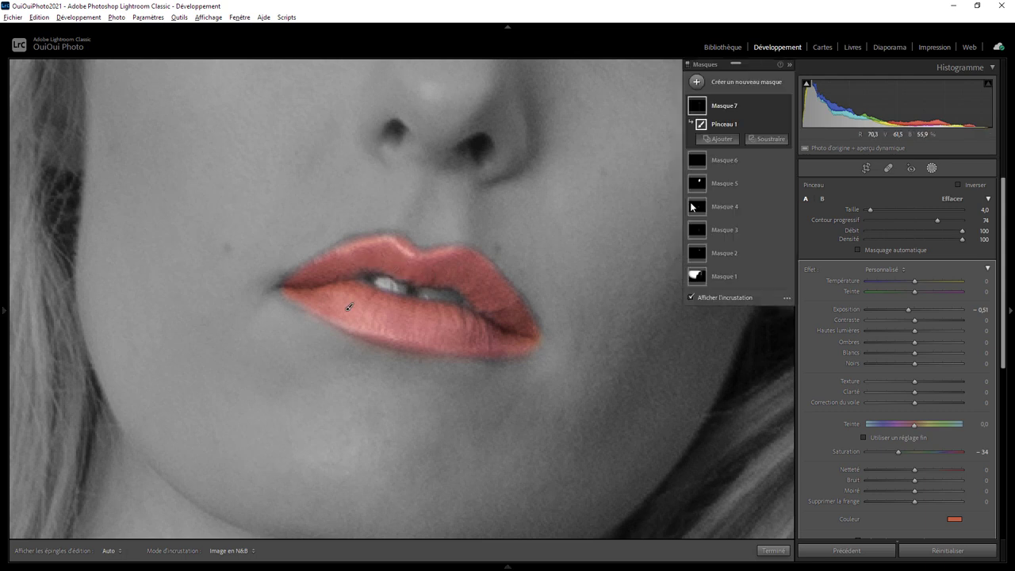
# - View the whole photo, then ease Masque 7's saturation from -34 to -16 without the overlay
pyautogui.click(773, 551)
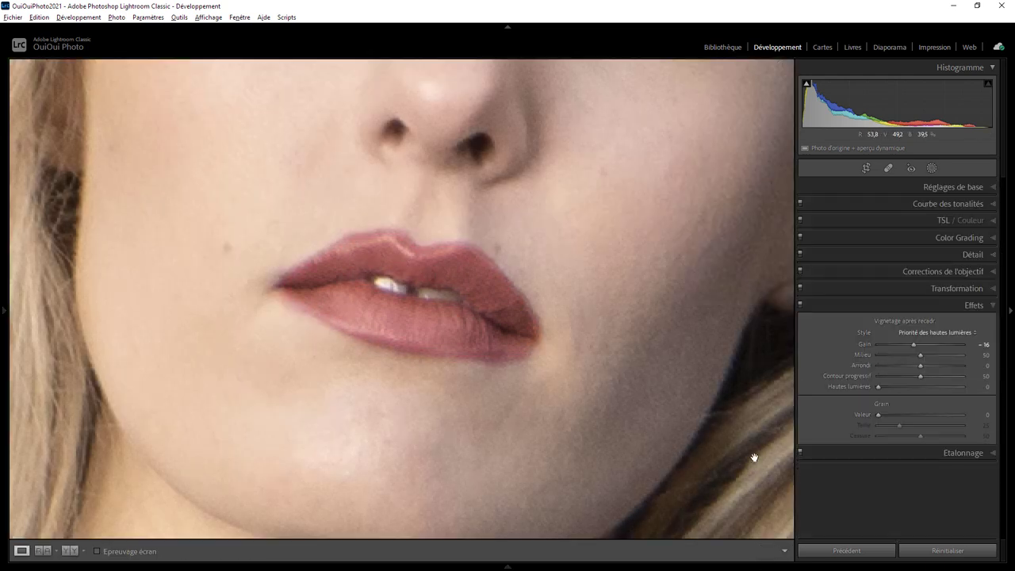
pyautogui.click(746, 407)
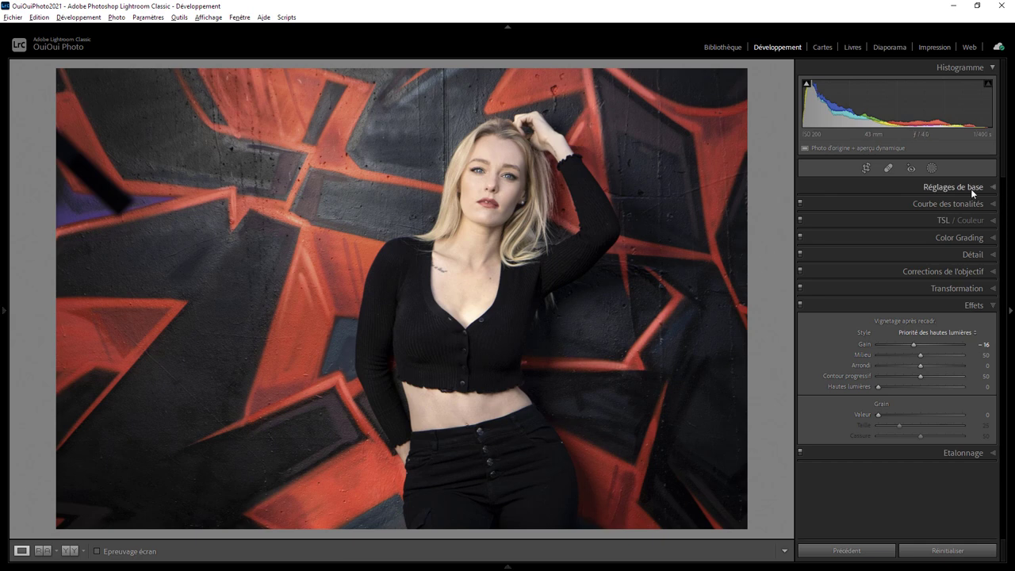
pyautogui.click(932, 168)
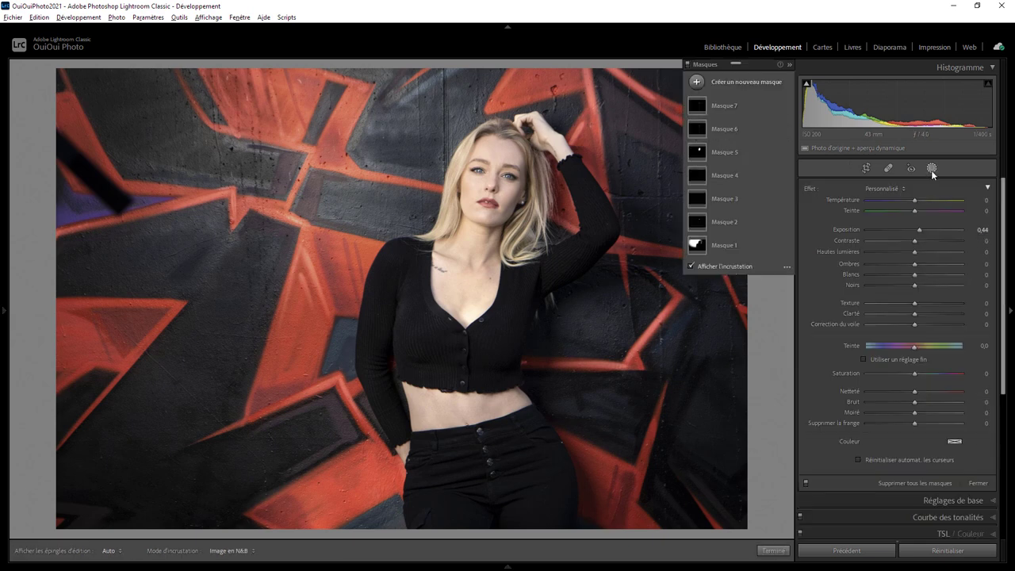
pyautogui.click(723, 107)
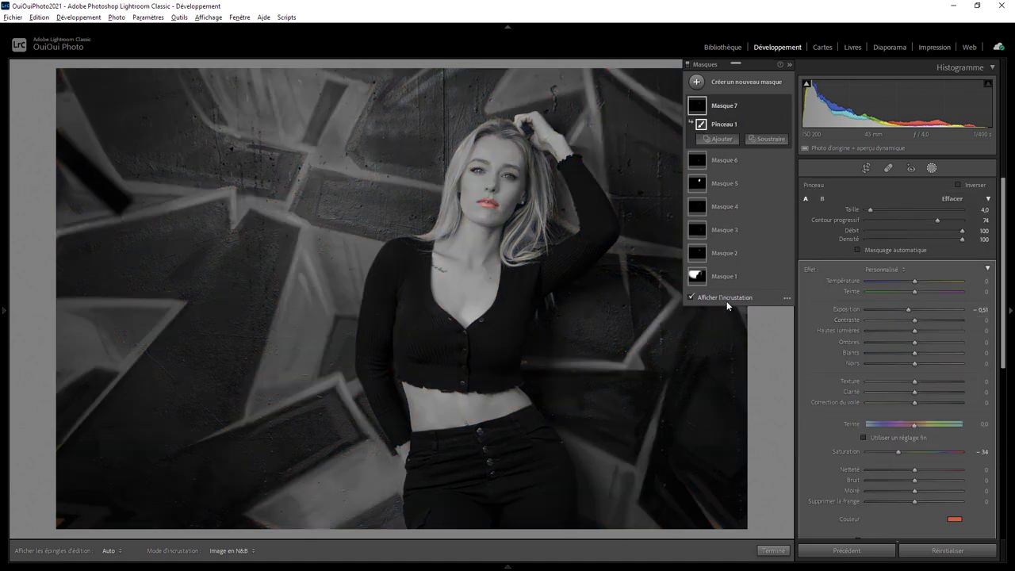
pyautogui.click(691, 298)
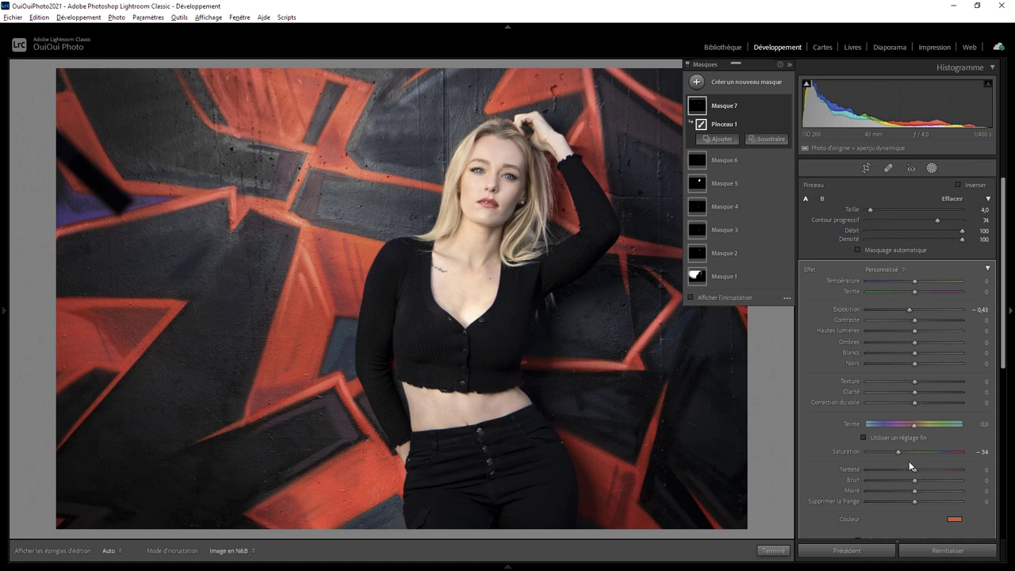
pyautogui.moveTo(899, 450); pyautogui.dragTo(907, 450)
pyautogui.click(773, 550)
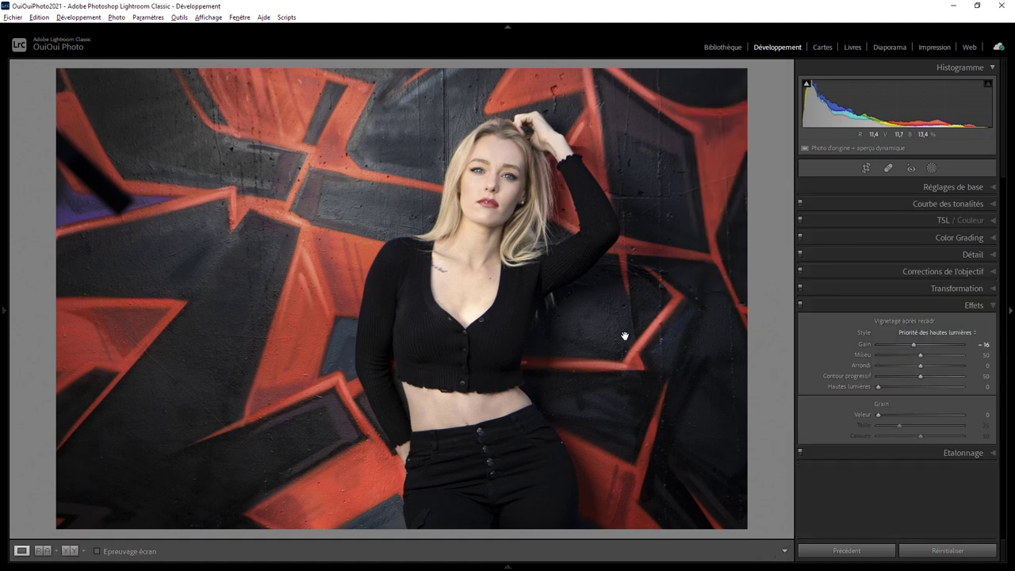